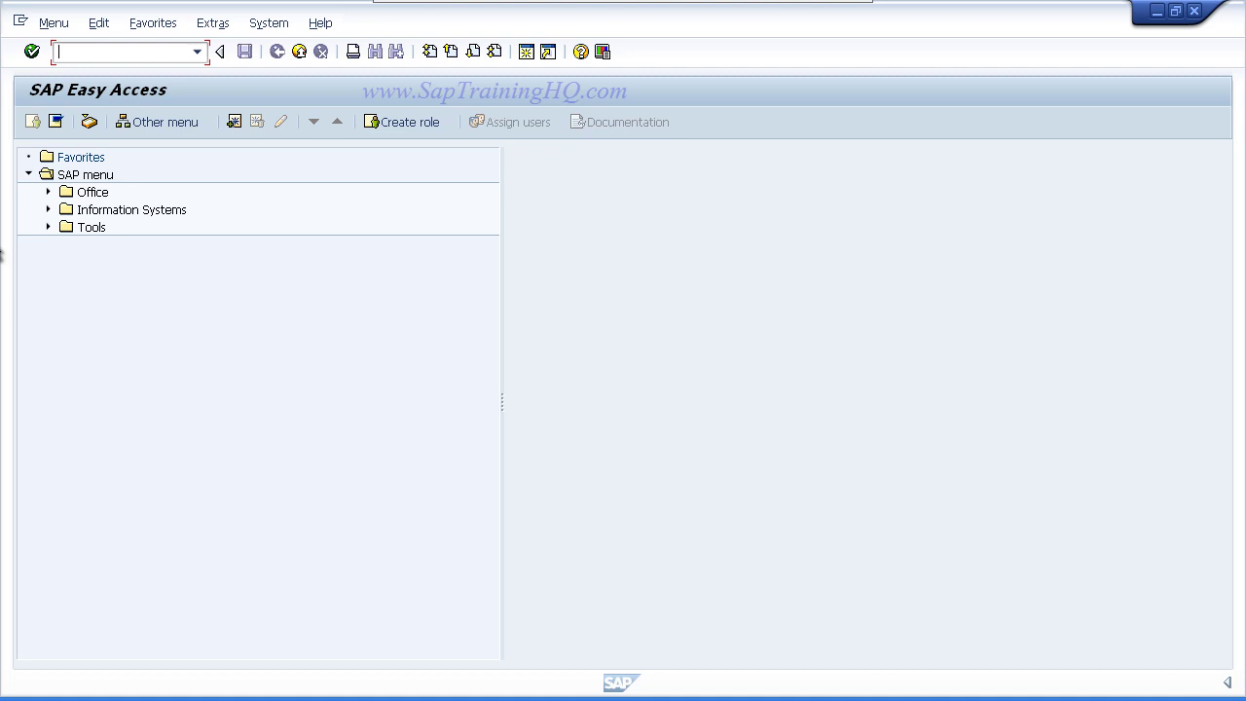
- Open SE11 - ABAP Dictionary from the ABAP Workbench development tools
{"action": "left_click", "coordinate": [48, 228]}
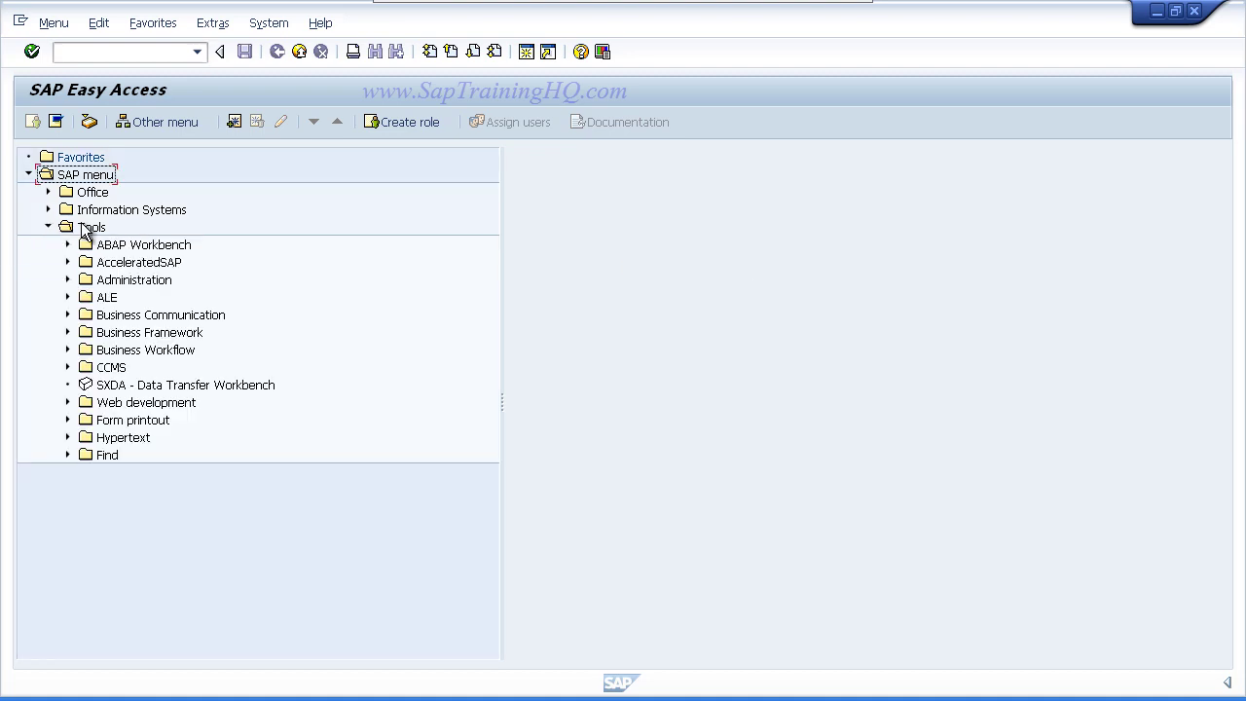
{"action": "left_click", "coordinate": [67, 245]}
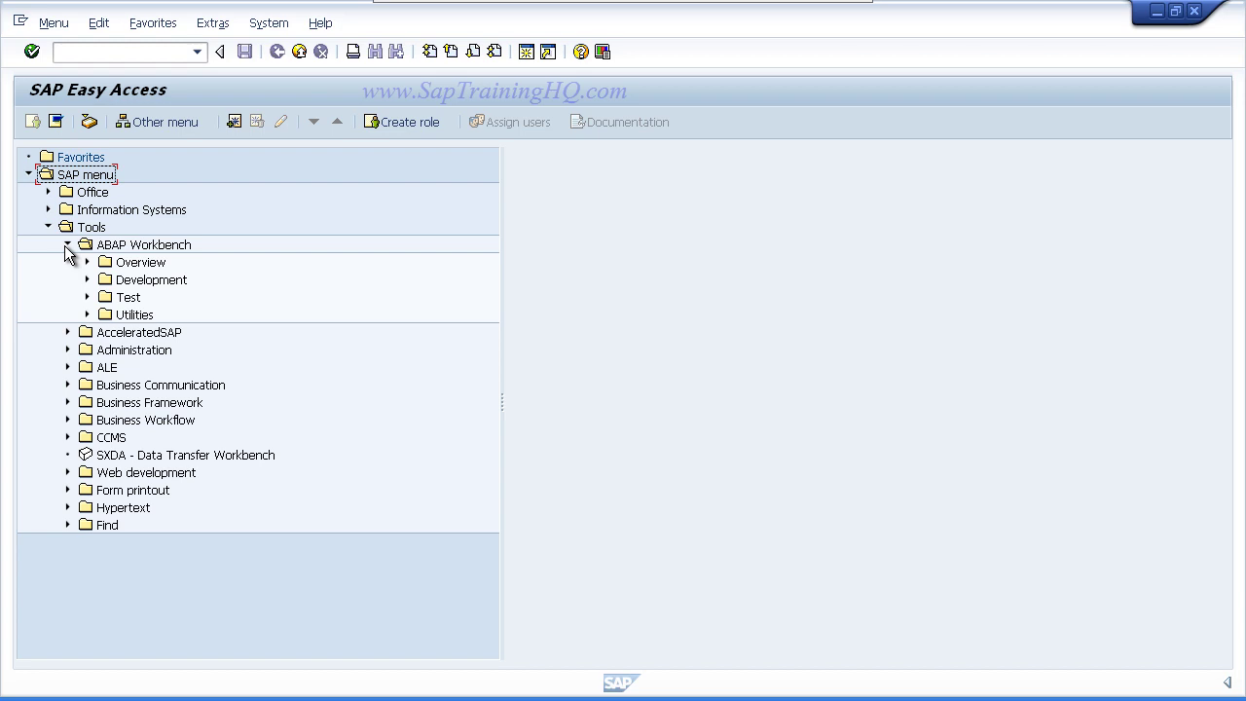
{"action": "left_click", "coordinate": [87, 280]}
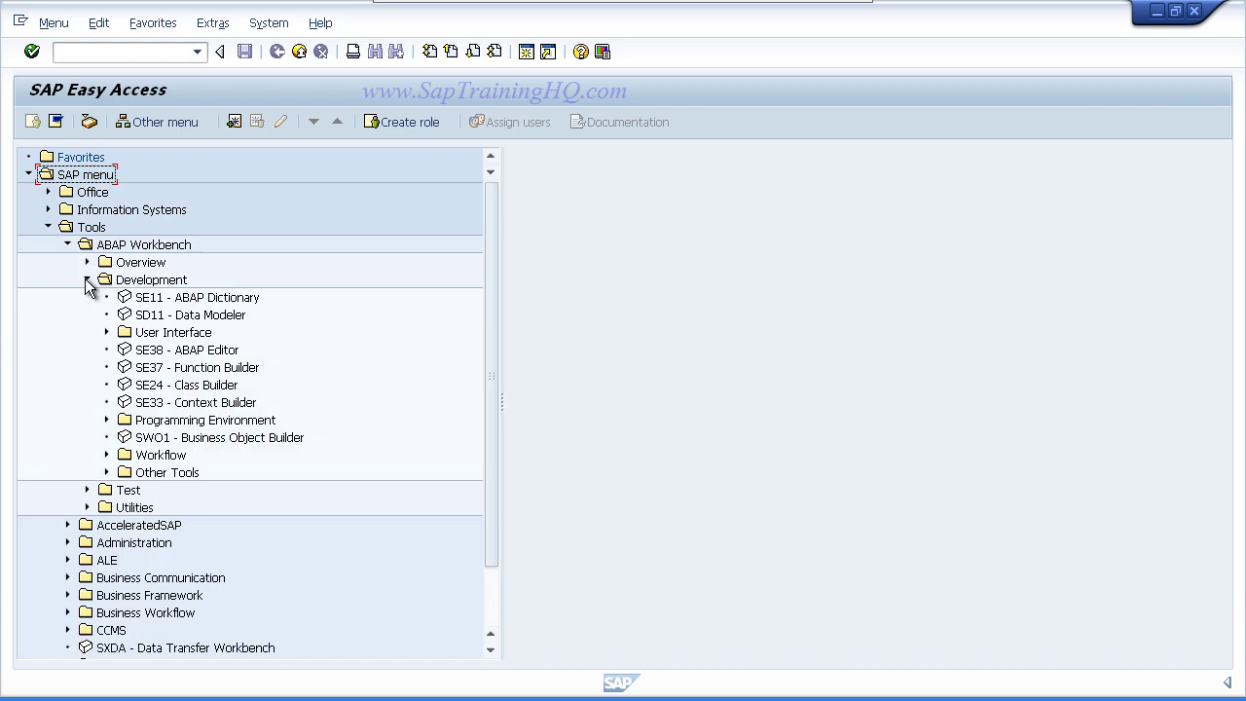
{"action": "left_click", "coordinate": [208, 300]}
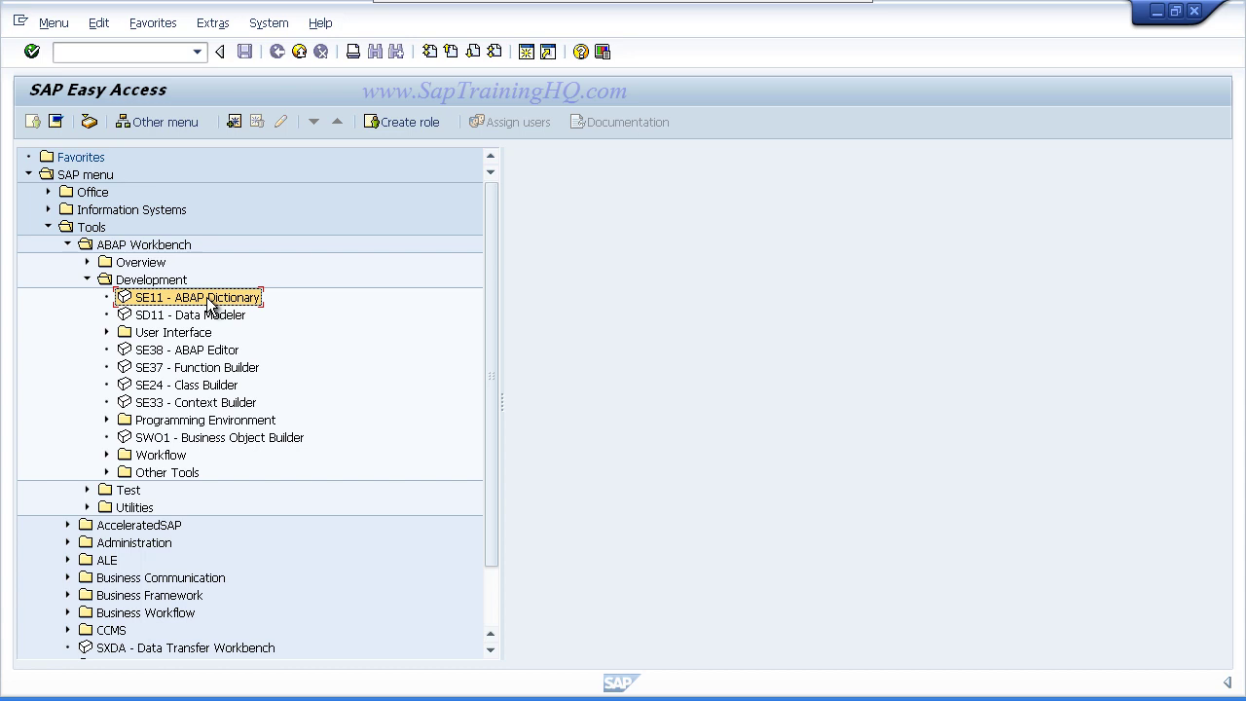
{"action": "double_click", "coordinate": [208, 299]}
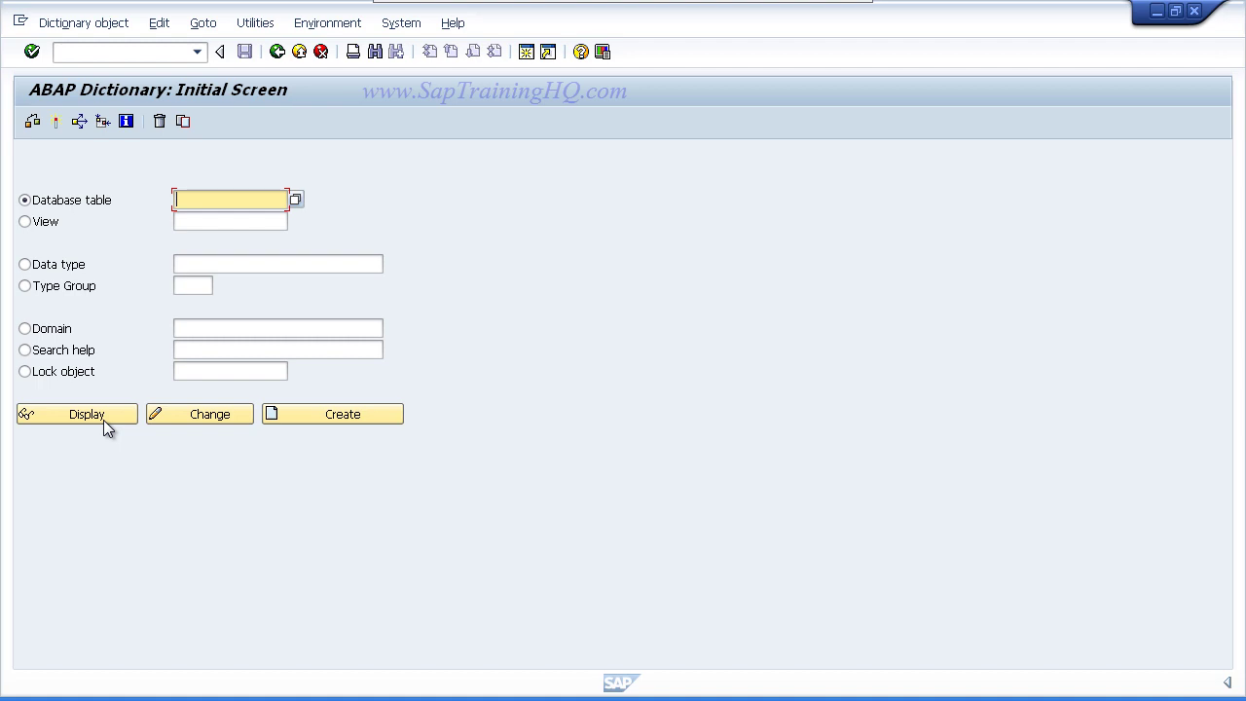
- Go through the dictionary object types View, Data type, Type Group, Domain, Search help and Lock object
{"action": "left_click", "coordinate": [25, 222]}
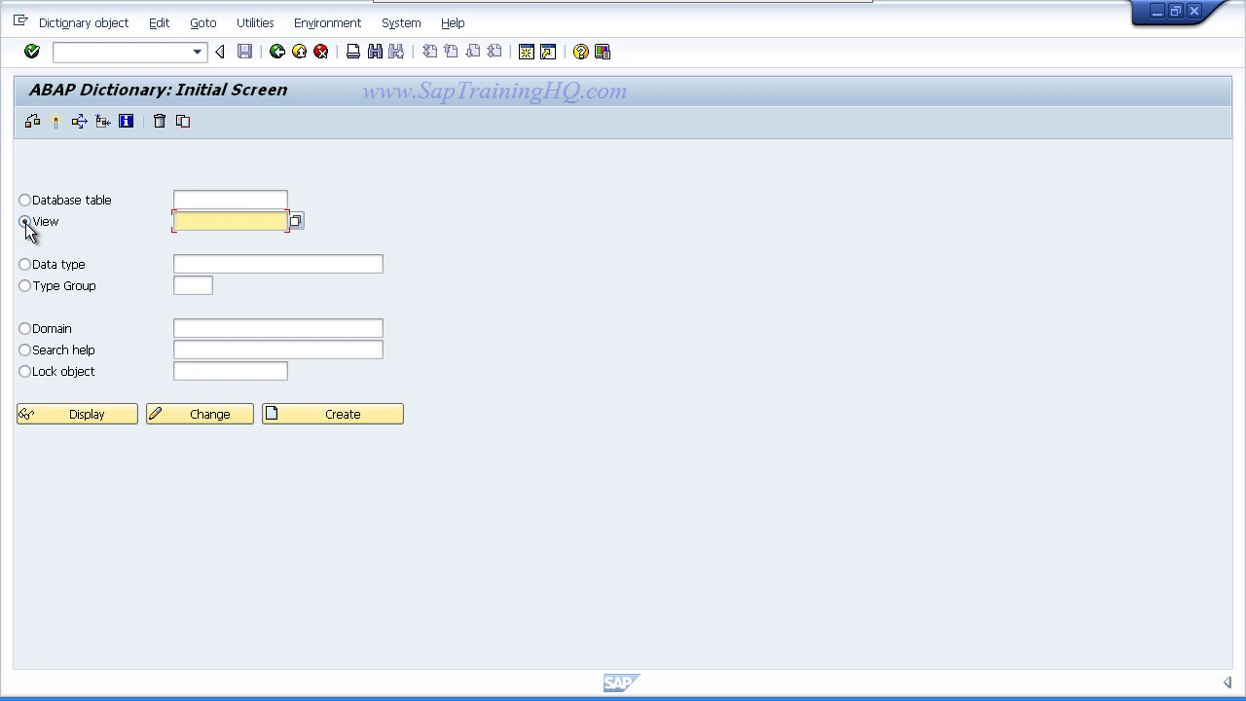
{"action": "left_click", "coordinate": [25, 265]}
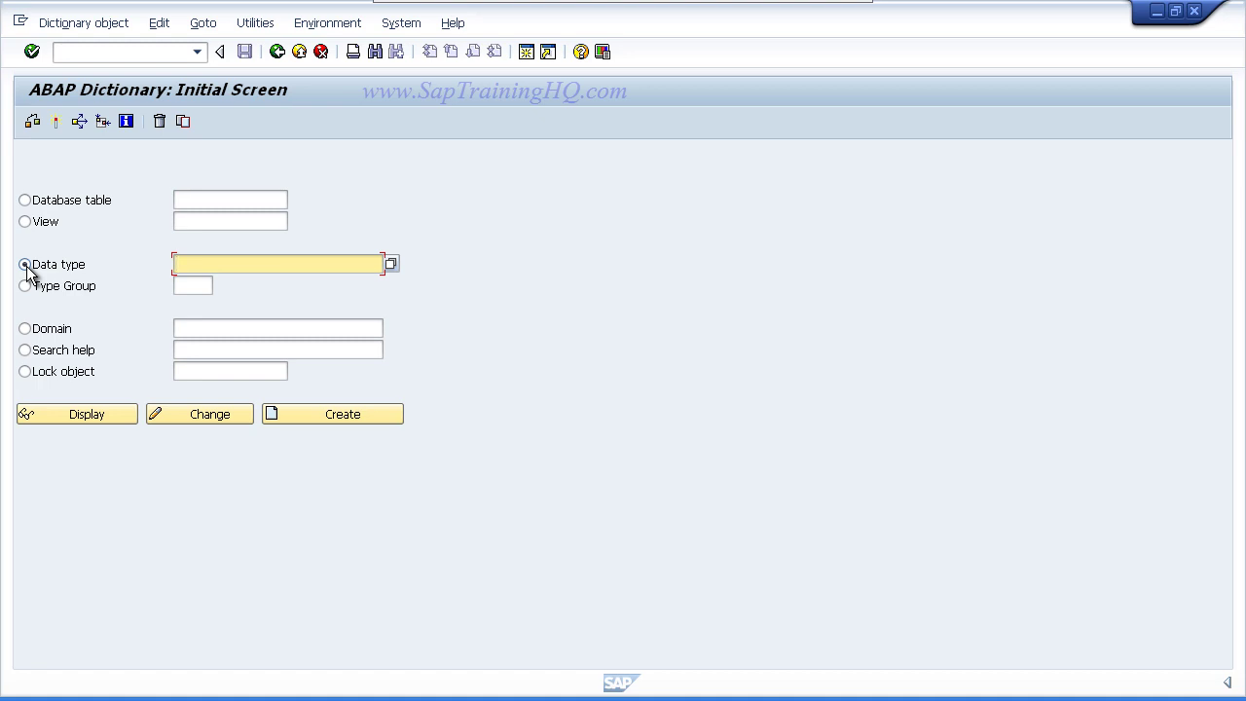
{"action": "left_click", "coordinate": [25, 286]}
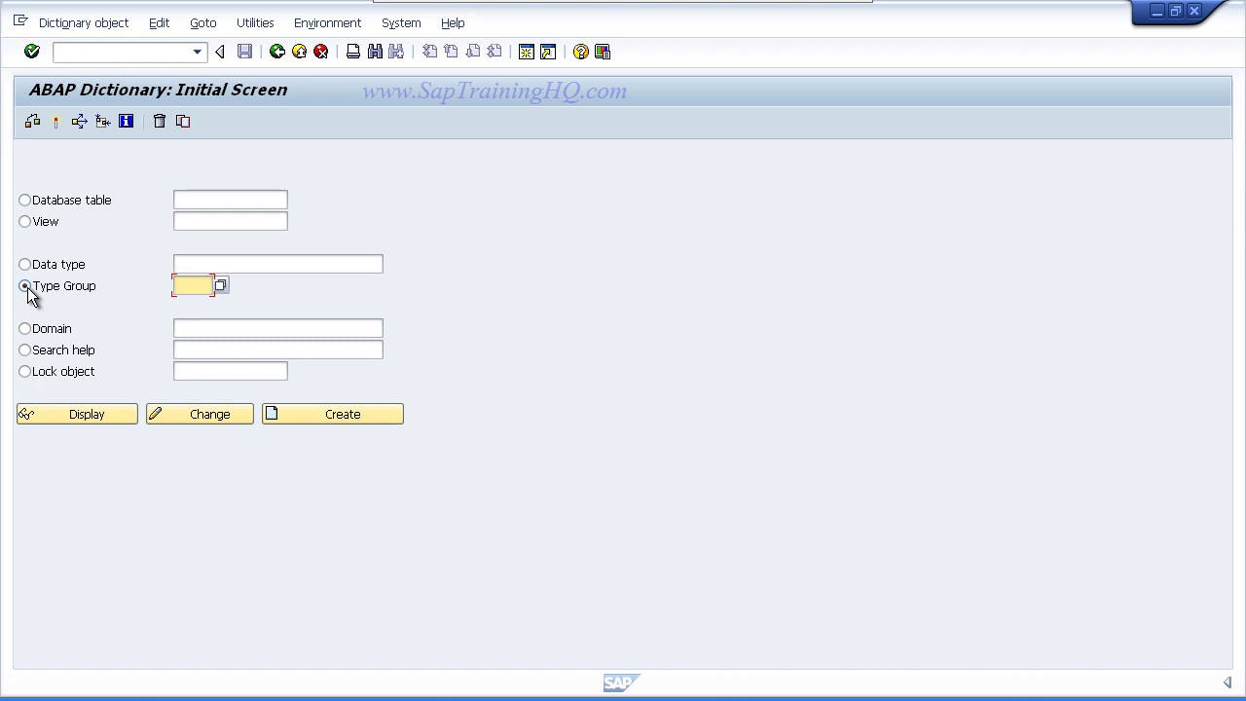
{"action": "left_click", "coordinate": [25, 328]}
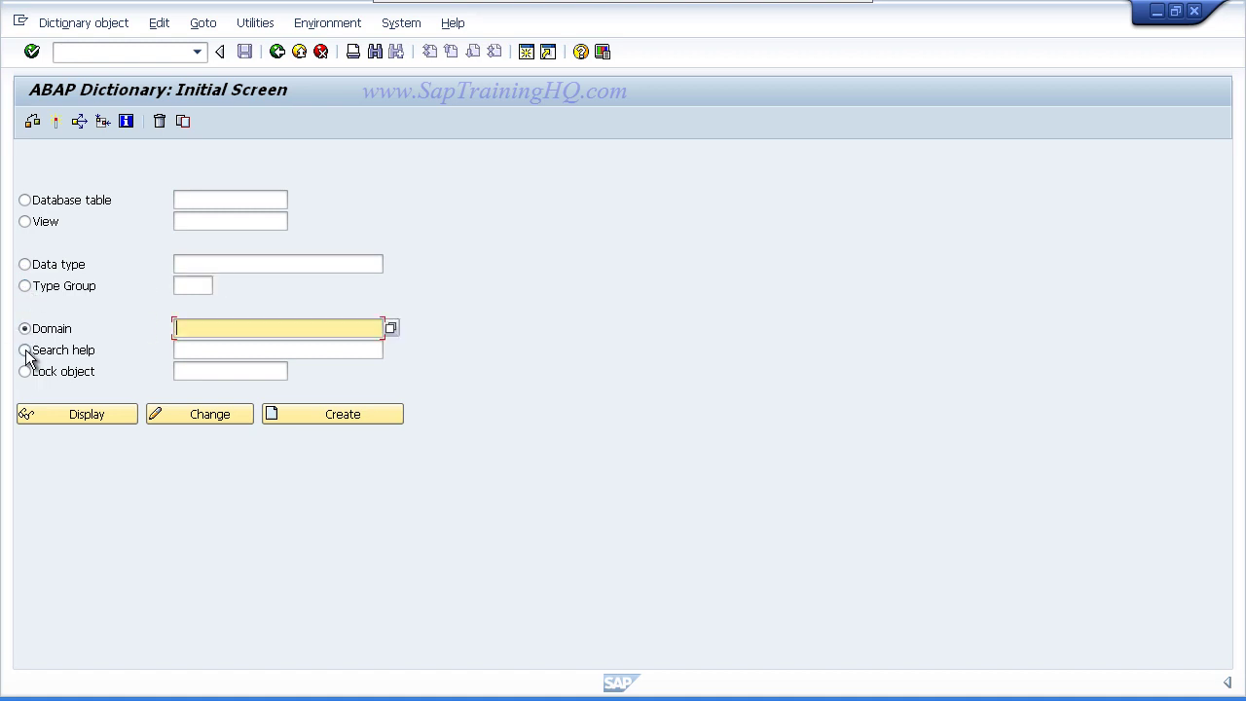
{"action": "left_click", "coordinate": [25, 350]}
{"action": "left_click", "coordinate": [25, 372]}
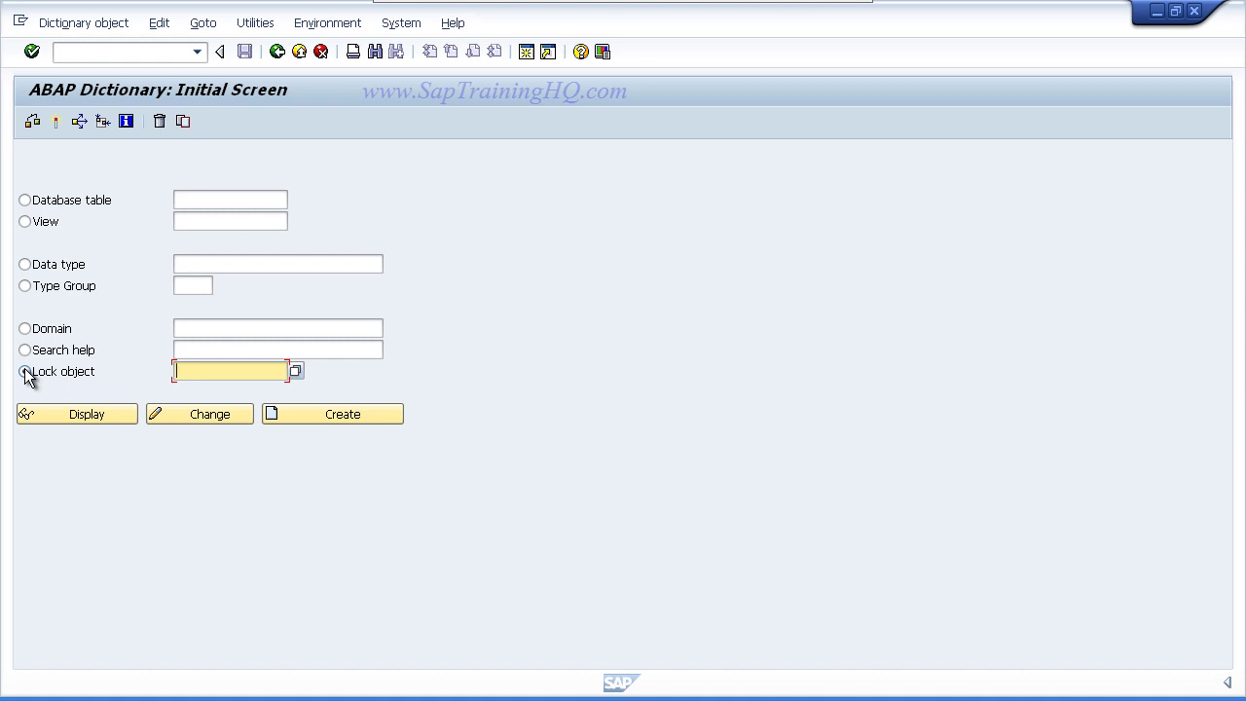
- Create a database table named ZEMPLOYEES with the short text "Employees"
{"action": "left_click", "coordinate": [24, 200]}
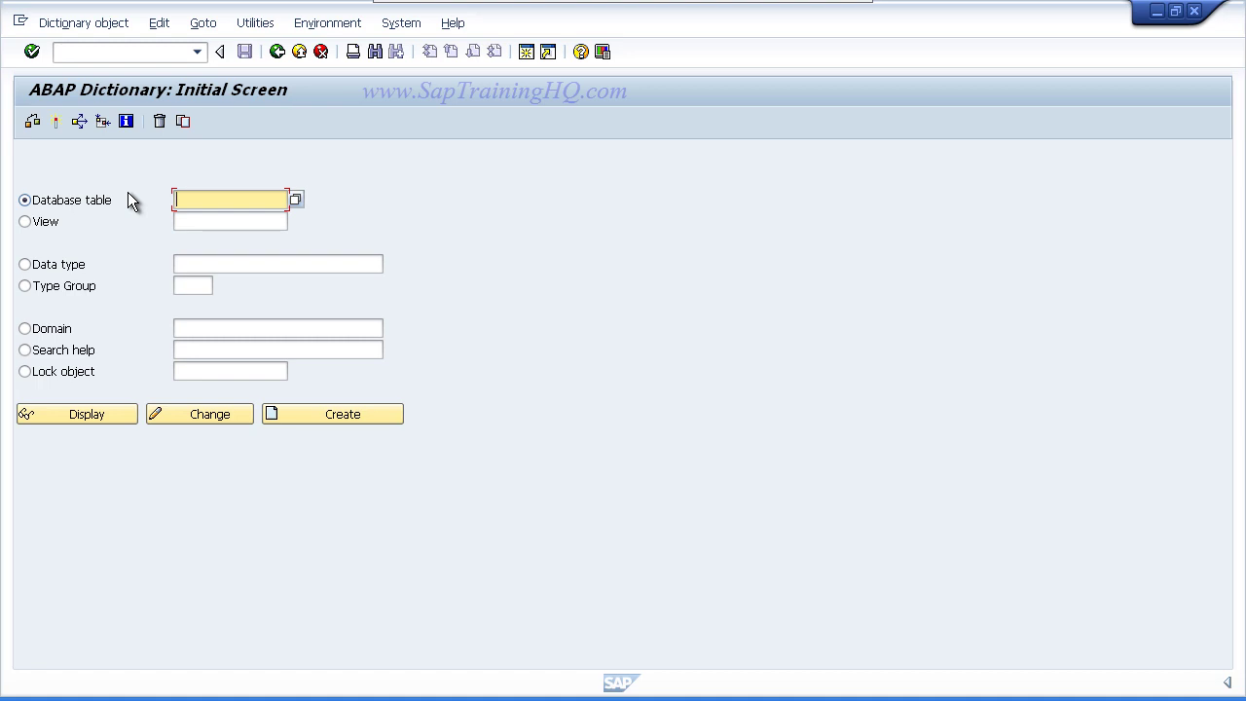
{"action": "type", "text": "ZEMPLOY"}
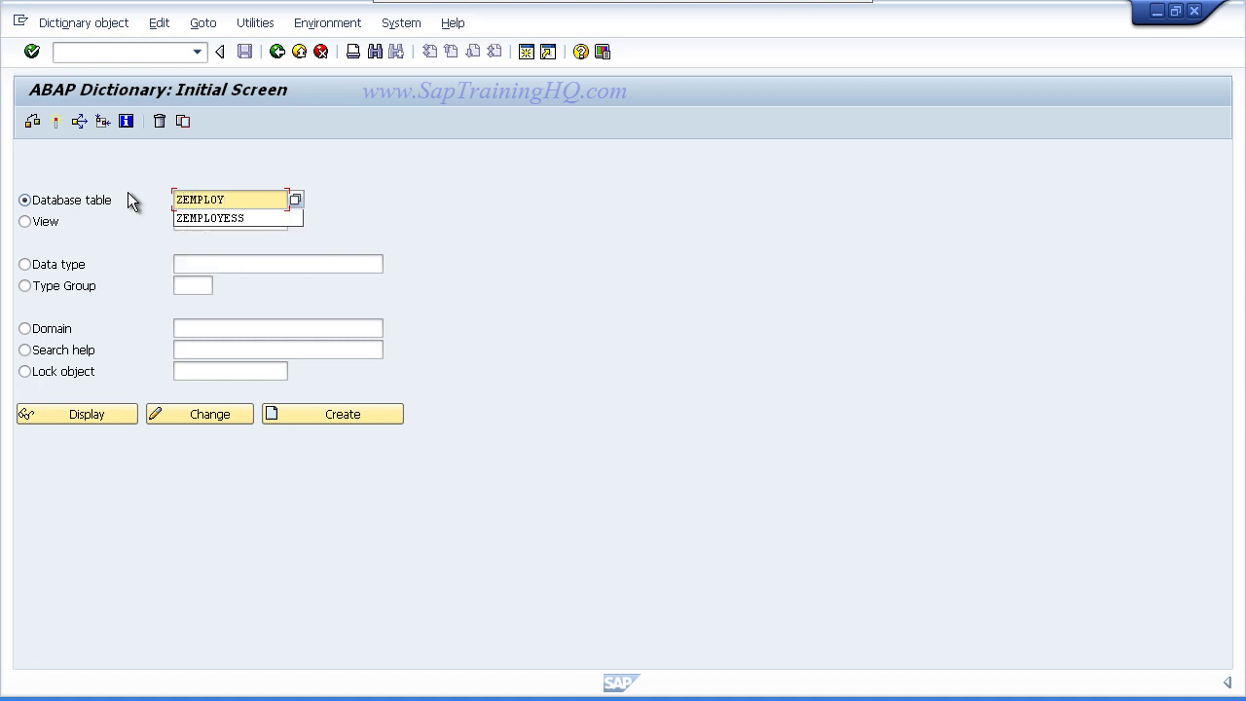
{"action": "type", "text": "EES"}
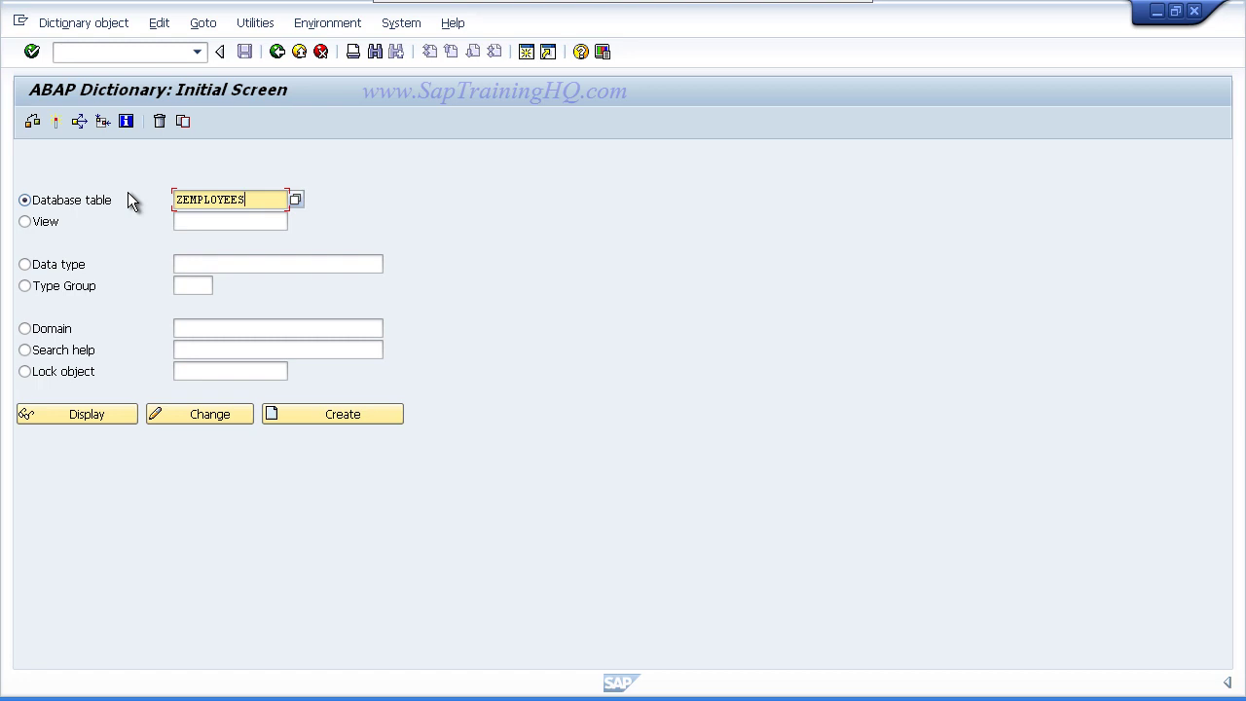
{"action": "left_click", "coordinate": [342, 419]}
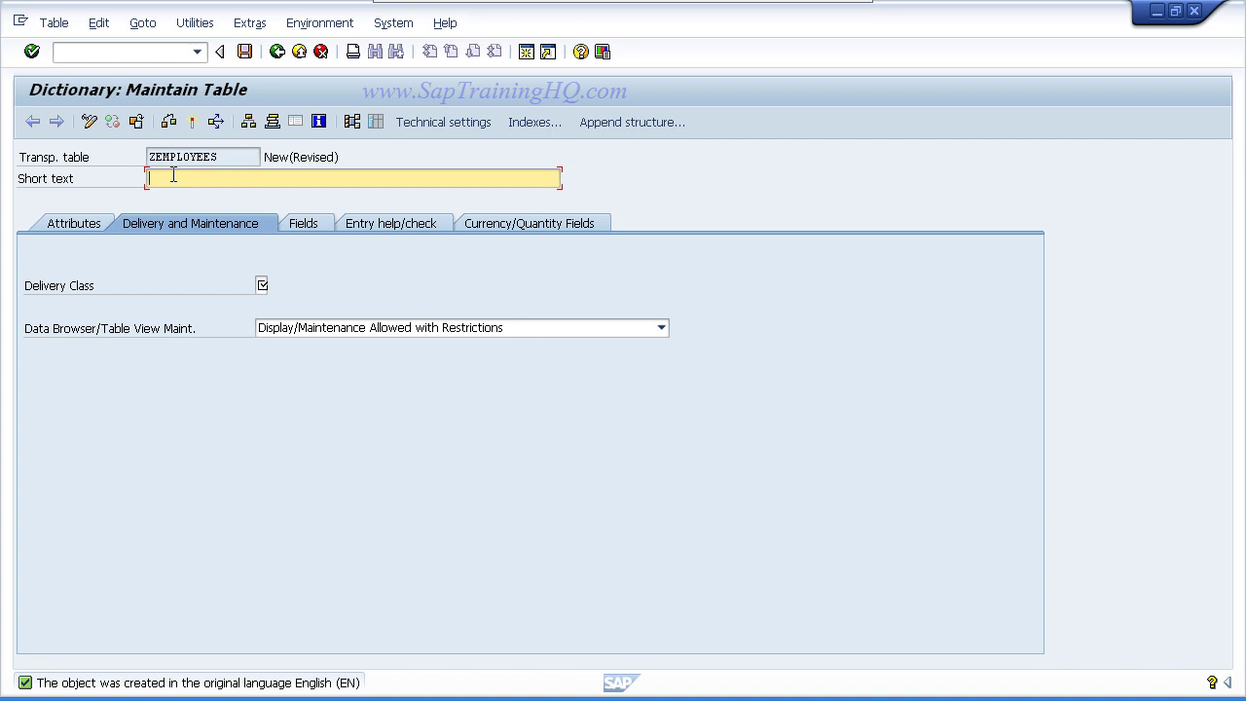
{"action": "type", "text": "Employees"}
- Set the delivery class to A (application table) and the data browser/table view maintenance to Display/Maintenance Allowed
{"action": "left_click", "coordinate": [262, 285]}
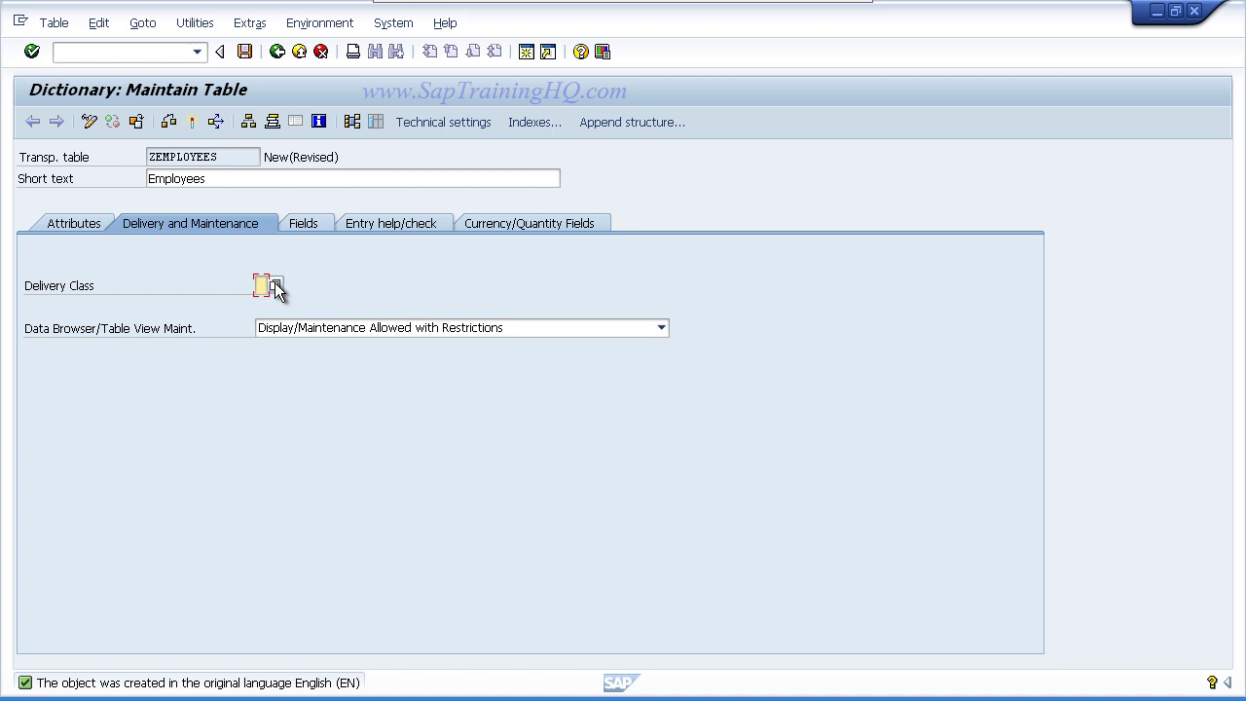
{"action": "left_click", "coordinate": [275, 285]}
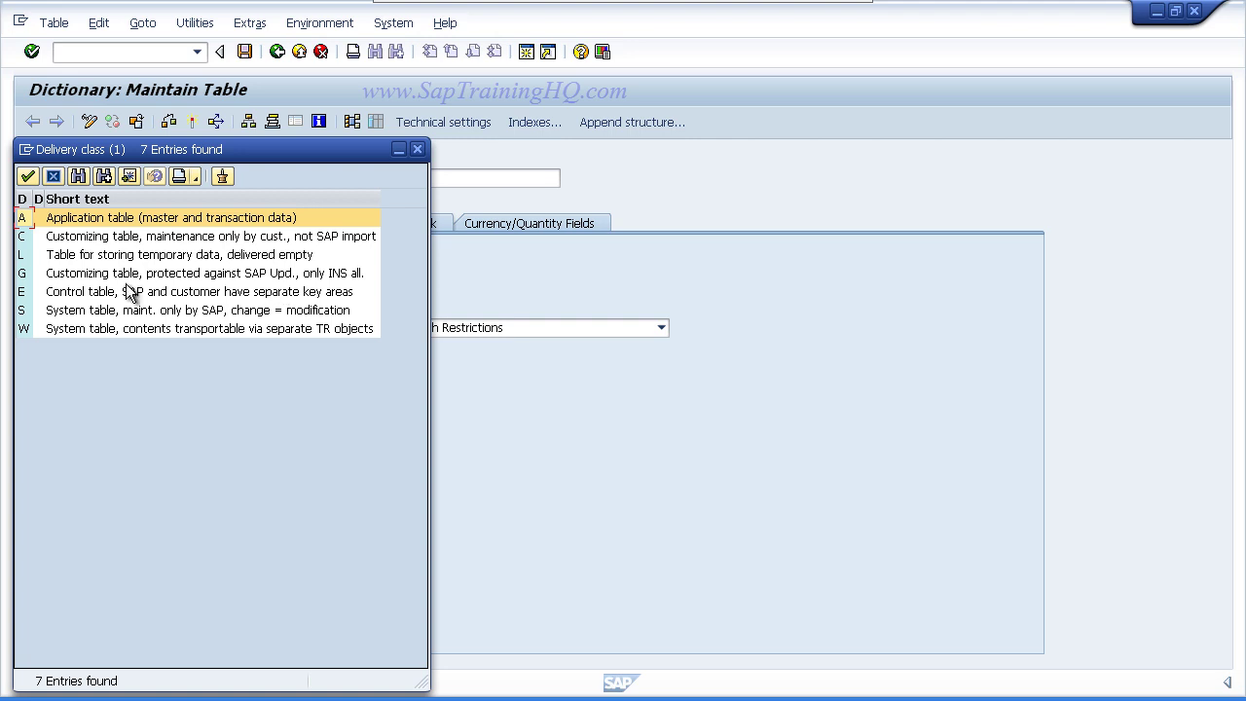
{"action": "double_click", "coordinate": [116, 220]}
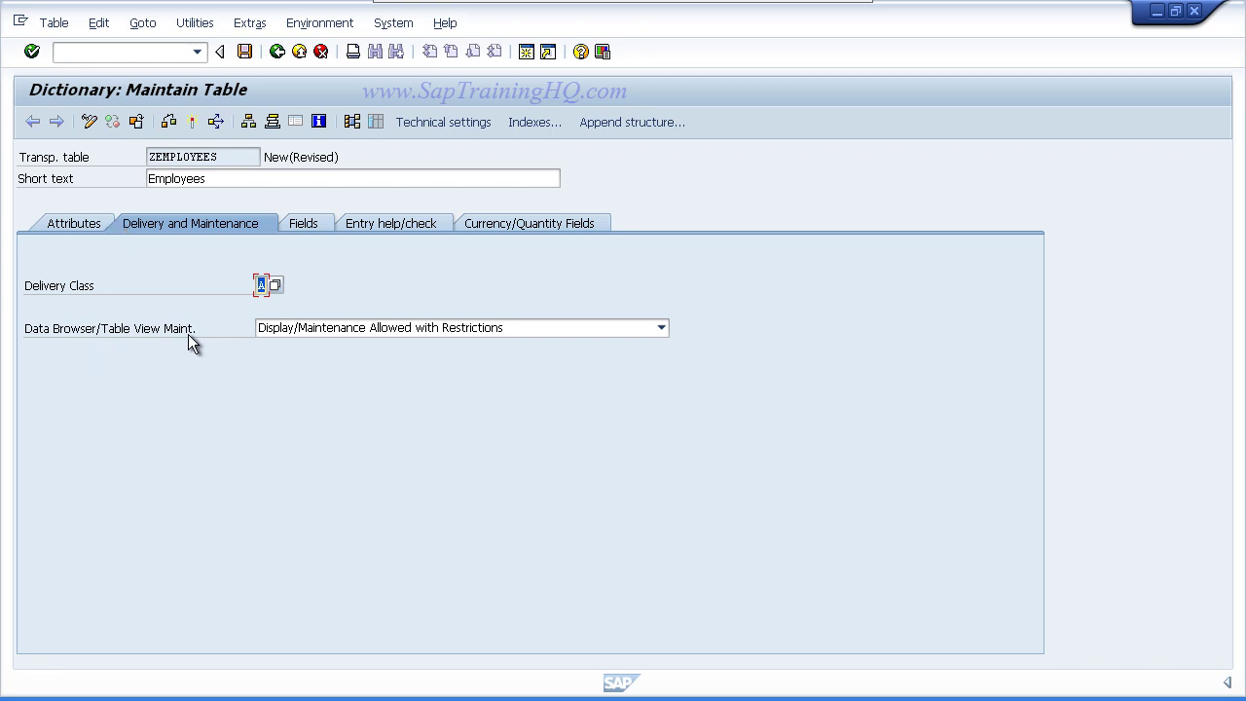
{"action": "left_click", "coordinate": [662, 329]}
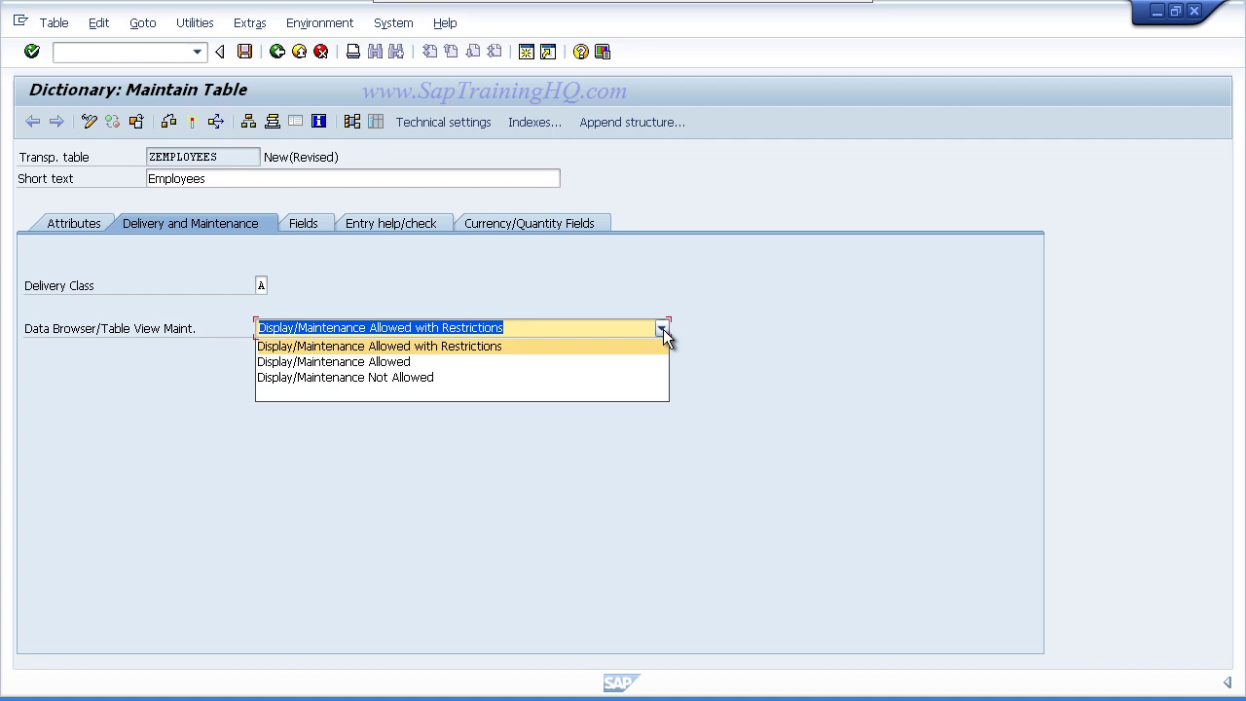
{"action": "left_click", "coordinate": [331, 361]}
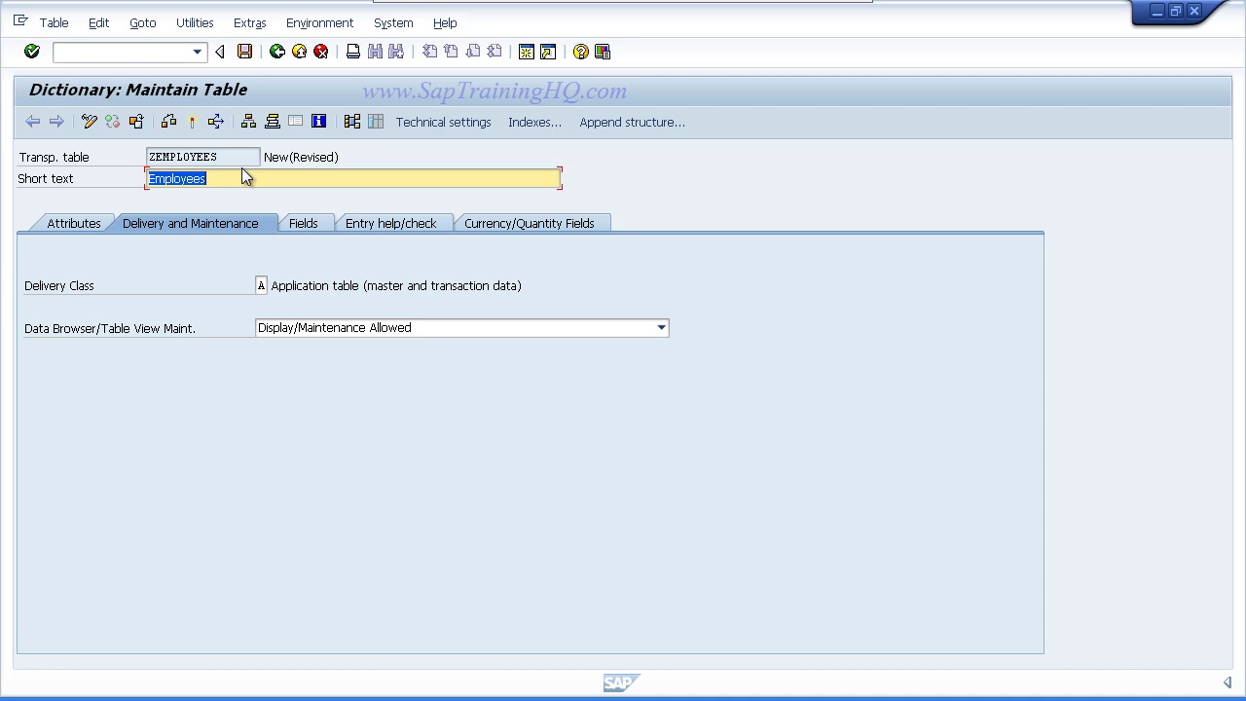
- Save the ZEMPLOYEES table as a local object and check the development class in its object directory entry
{"action": "left_click", "coordinate": [245, 52]}
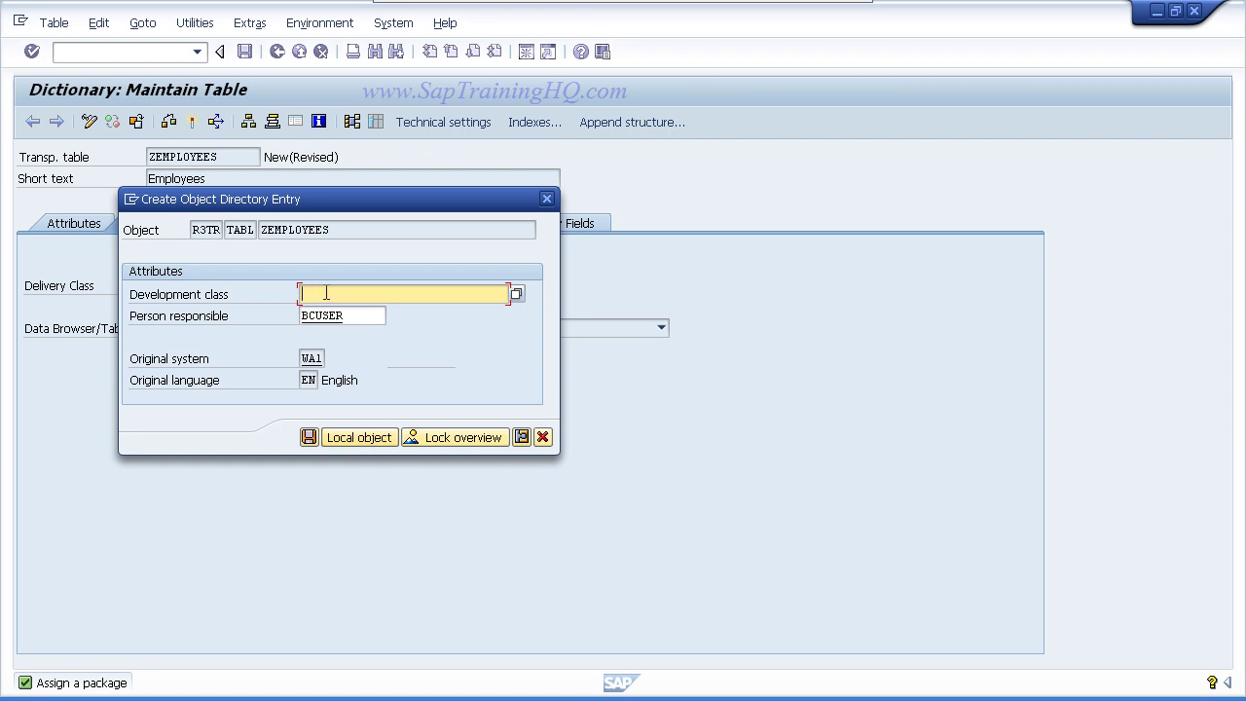
{"action": "left_click", "coordinate": [385, 440]}
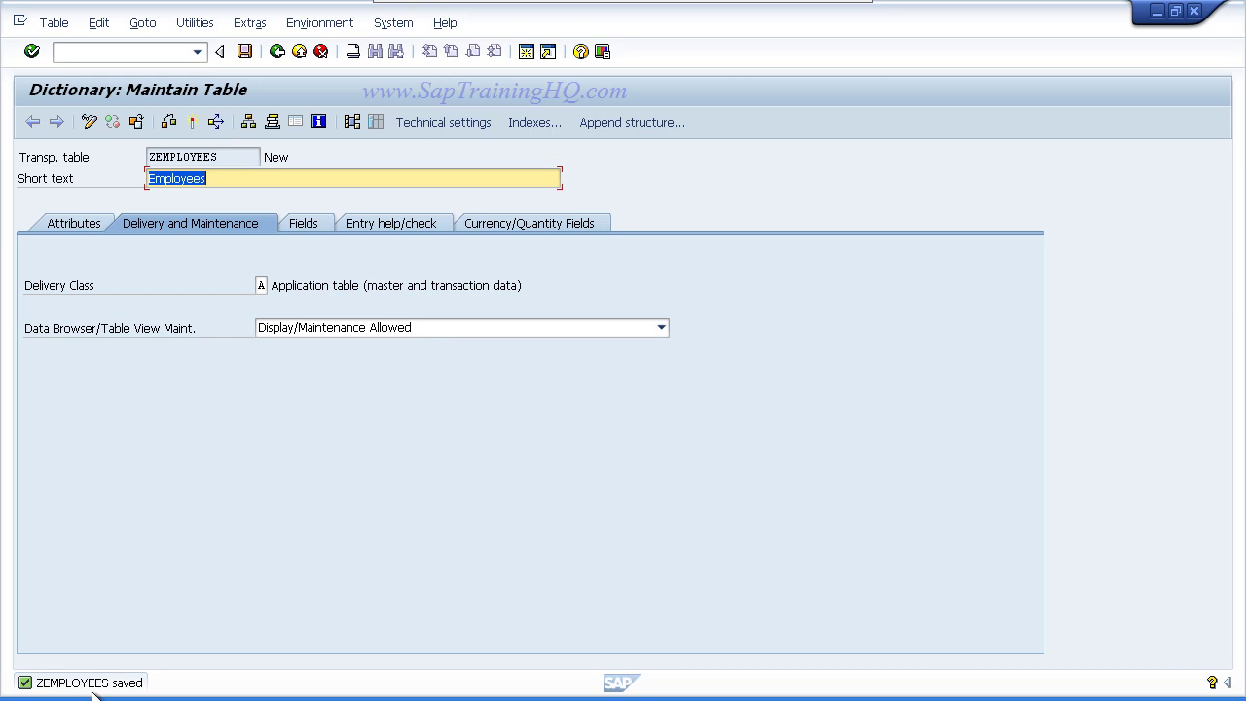
{"action": "left_click", "coordinate": [150, 30]}
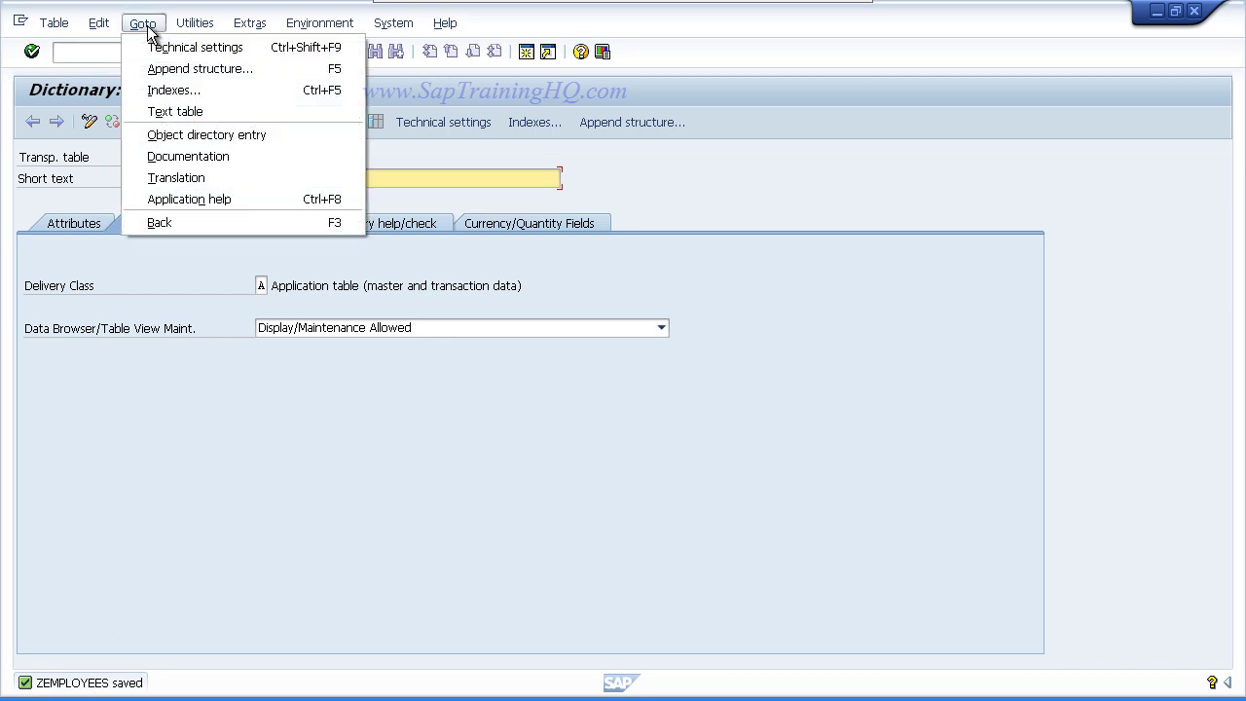
{"action": "left_click", "coordinate": [179, 136]}
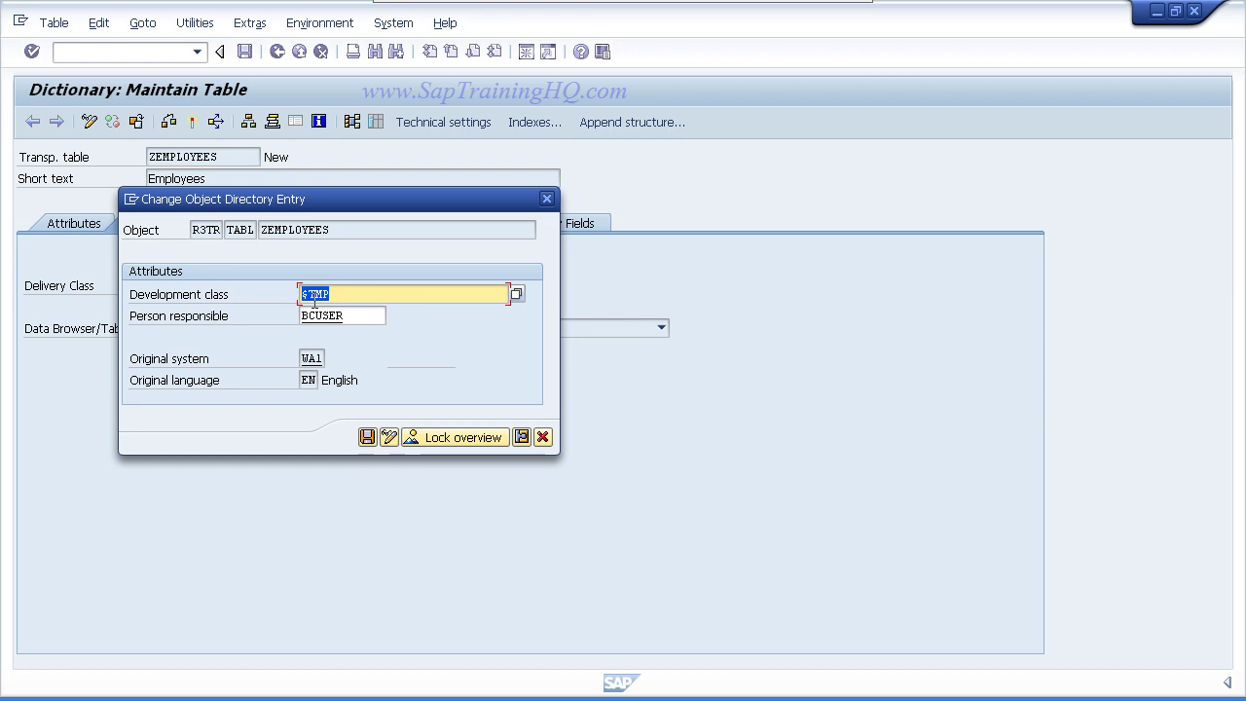
{"action": "left_click", "coordinate": [542, 437]}
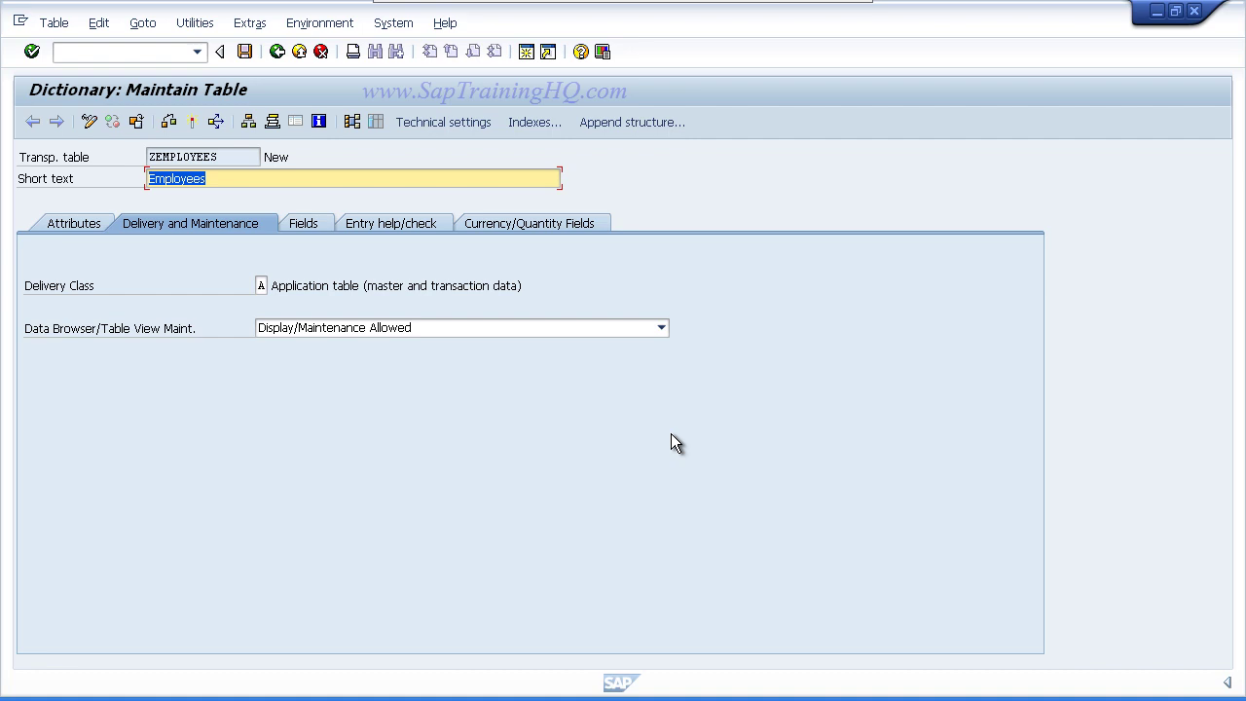
- Show the table's field list and widen its Key and Initial values columns
{"action": "left_click", "coordinate": [312, 223]}
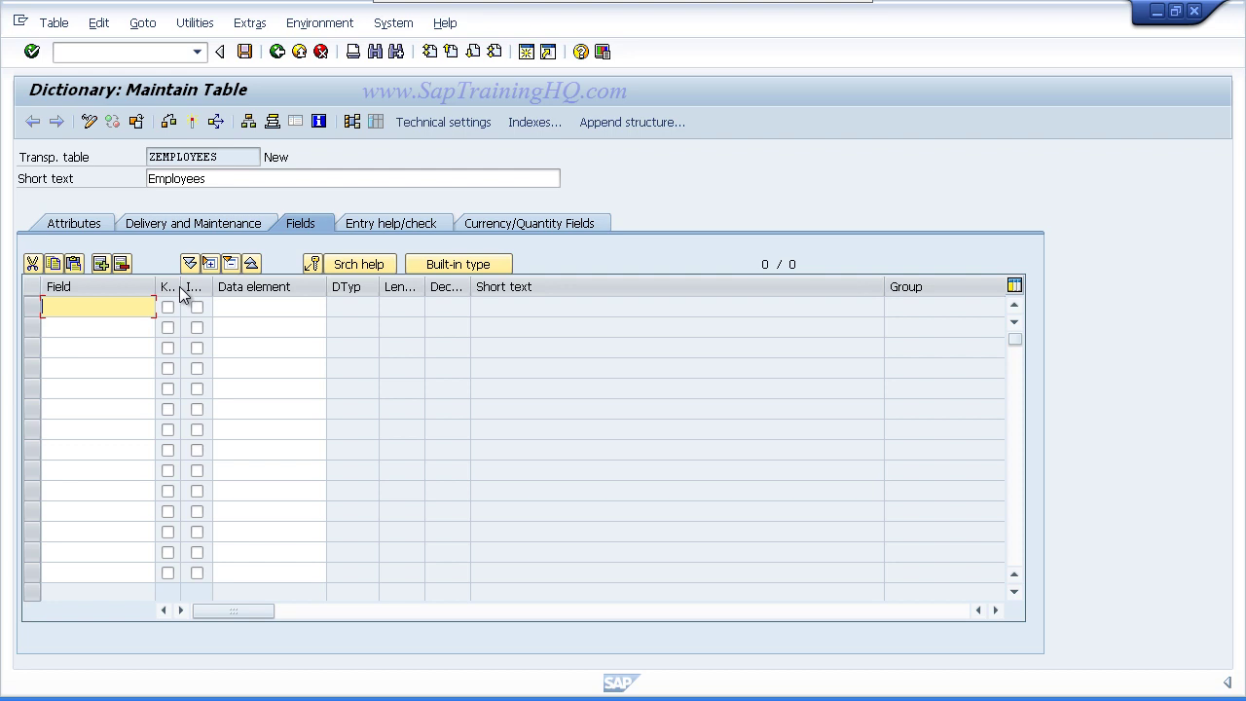
{"action": "left_click_drag", "start_coordinate": [181, 286], "coordinate": [269, 285]}
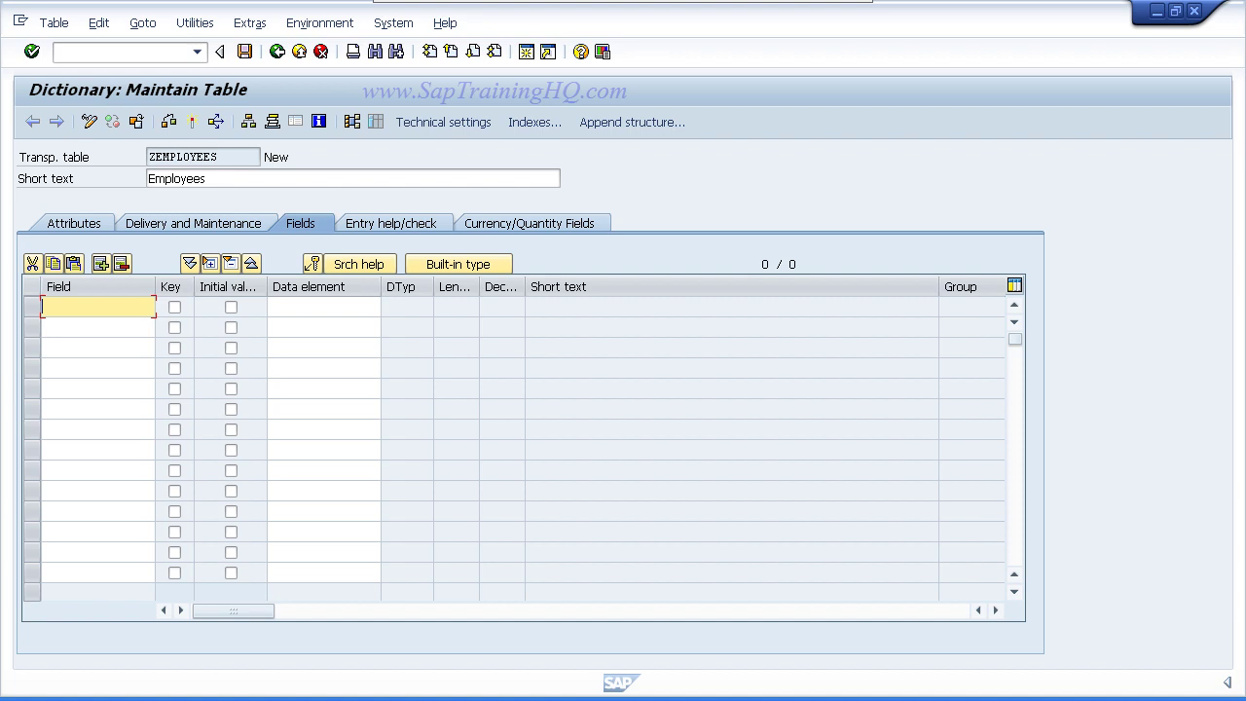
{"action": "key", "text": "Return"}
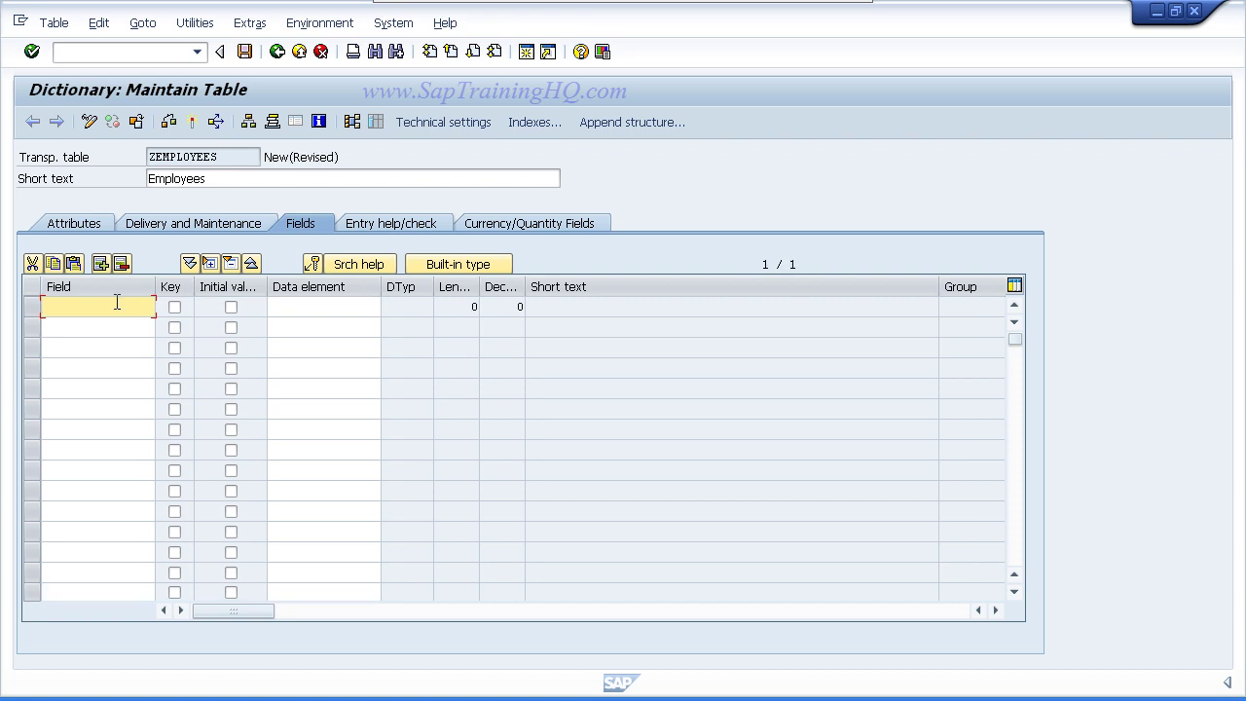
- Add the field CLIENT with data element MANDT to the table and mark it as a key field
{"action": "type", "text": "Client"}
{"action": "key", "text": "Down"}
{"action": "key", "text": "Return"}
{"action": "key", "text": "Tab"}
{"action": "key", "text": "Tab"}
{"action": "key", "text": "Tab"}
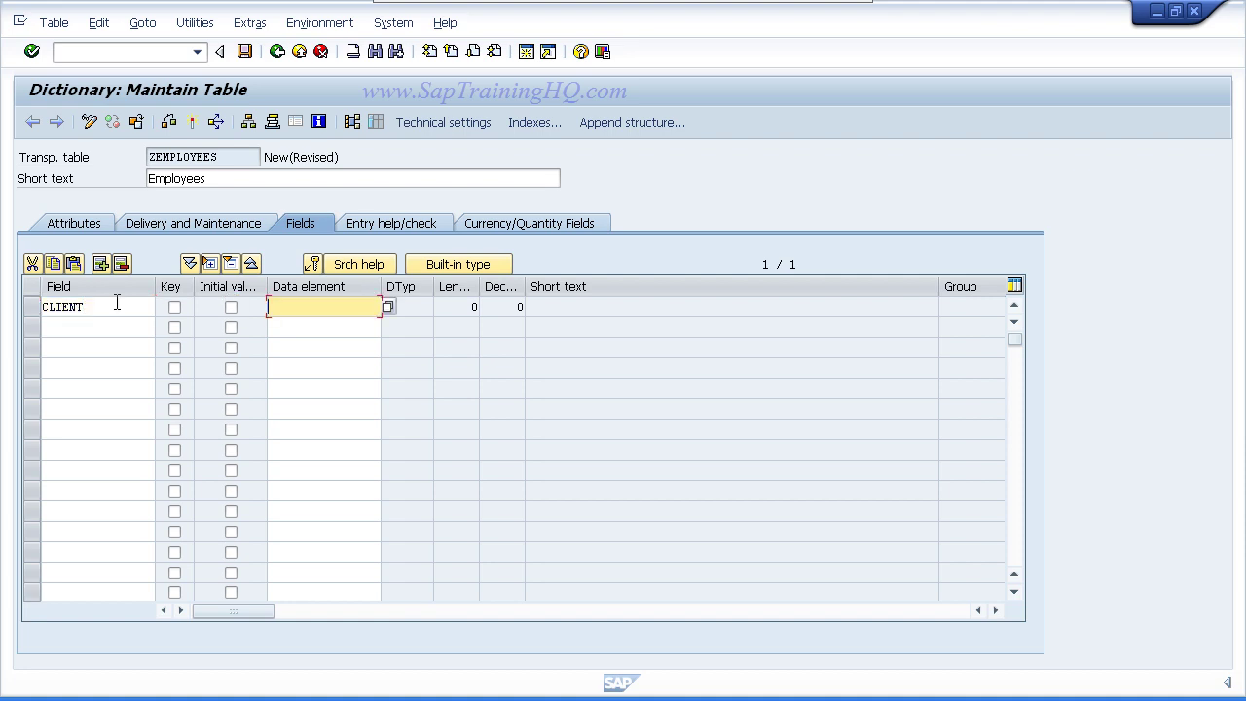
{"action": "type", "text": "MANDT"}
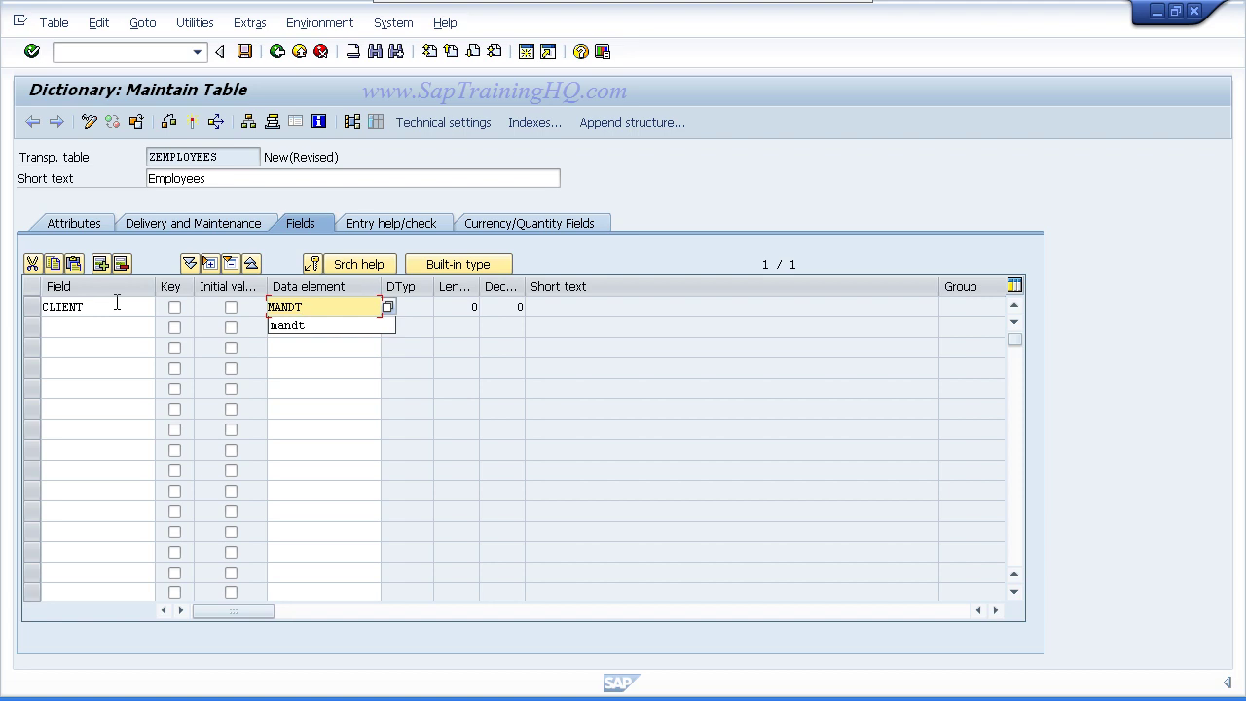
{"action": "key", "text": "Return"}
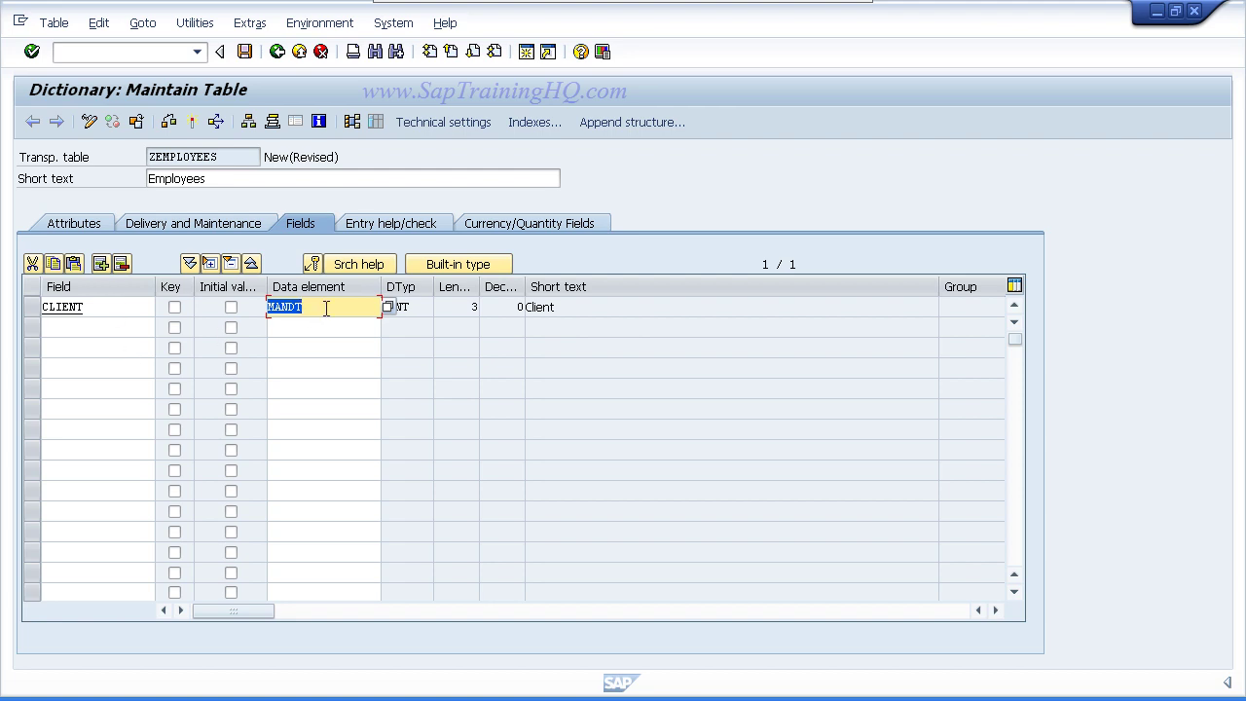
{"action": "left_click", "coordinate": [425, 310]}
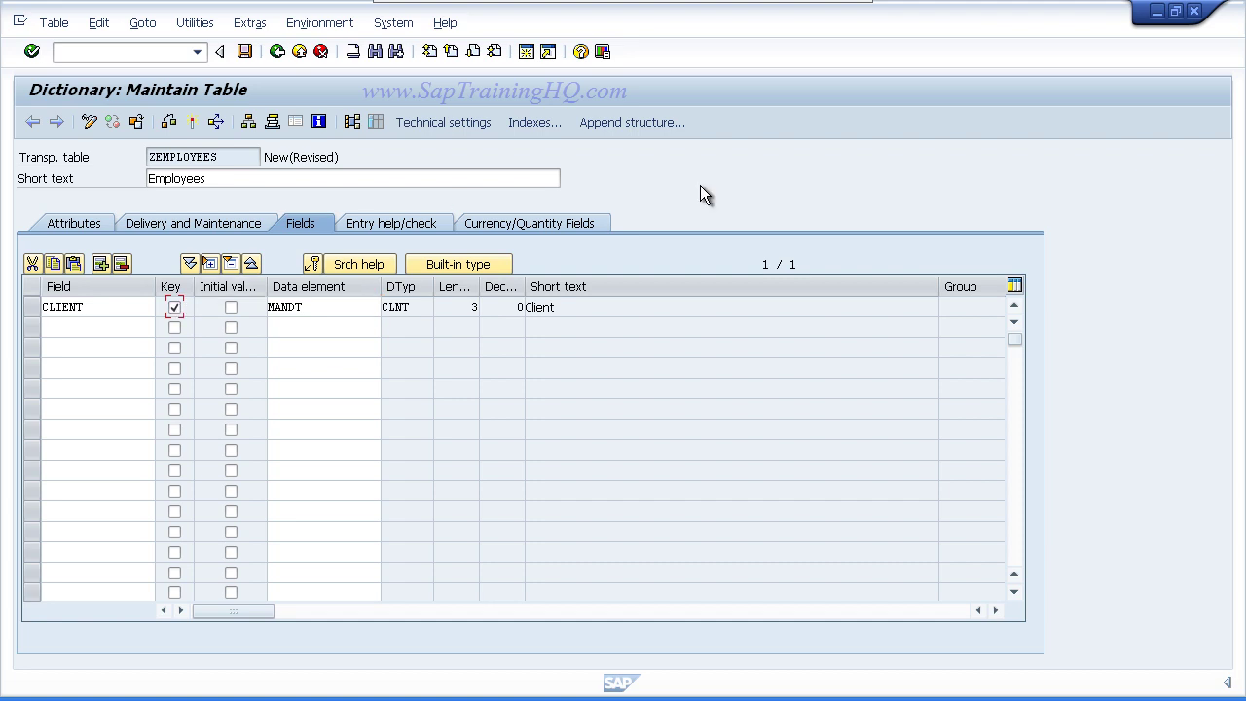
- Add the key field EMPLOYEE with data element ZEENUM in the second row and save the table
{"action": "left_click", "coordinate": [70, 331]}
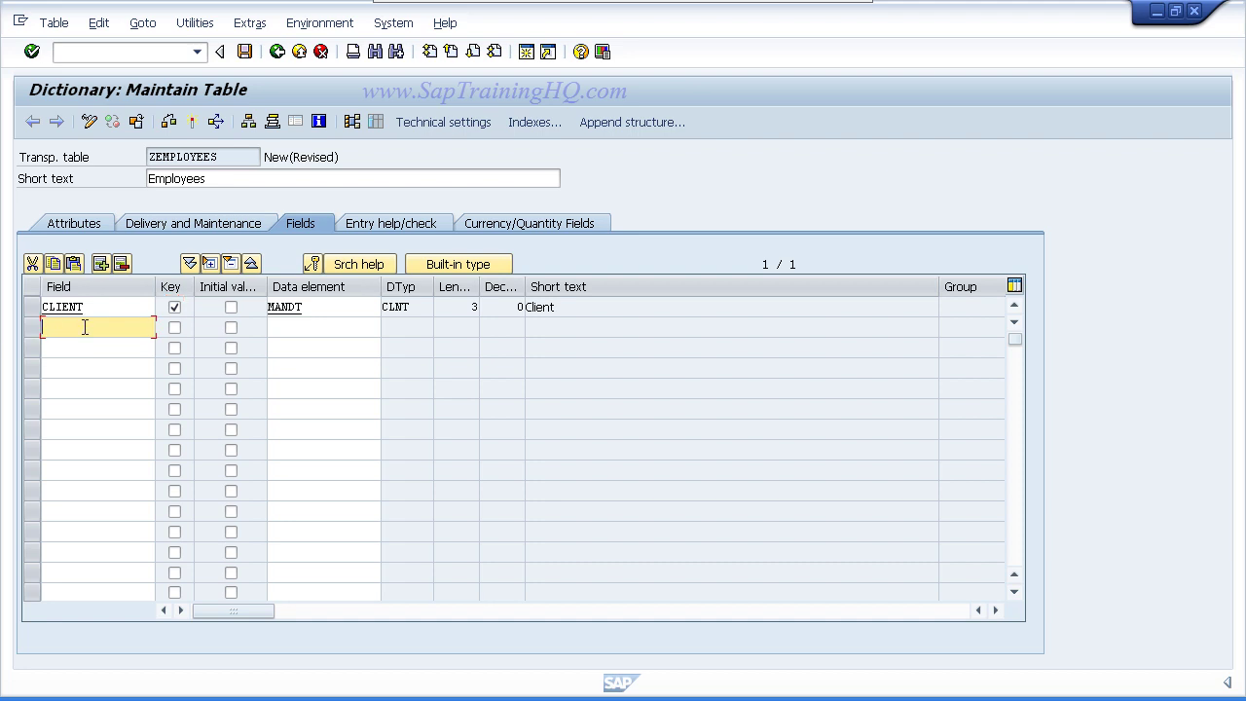
{"action": "type", "text": "EMPLOYEE"}
{"action": "left_click", "coordinate": [174, 329]}
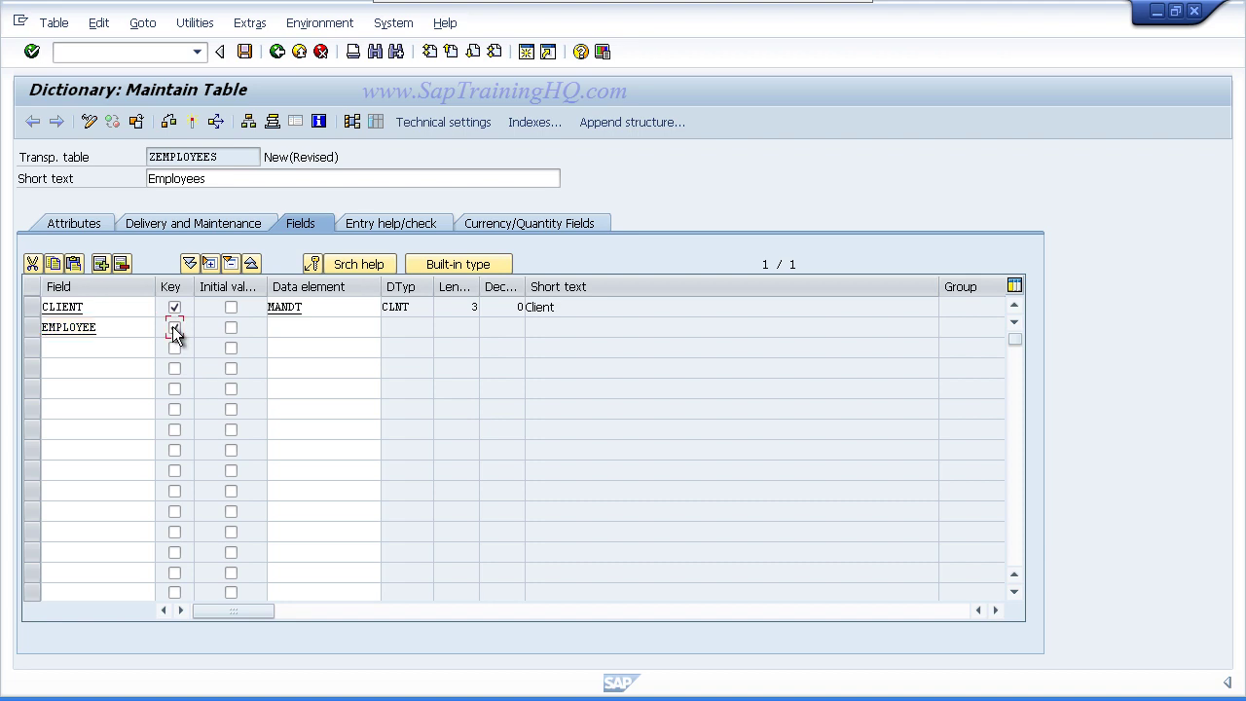
{"action": "left_click", "coordinate": [322, 322]}
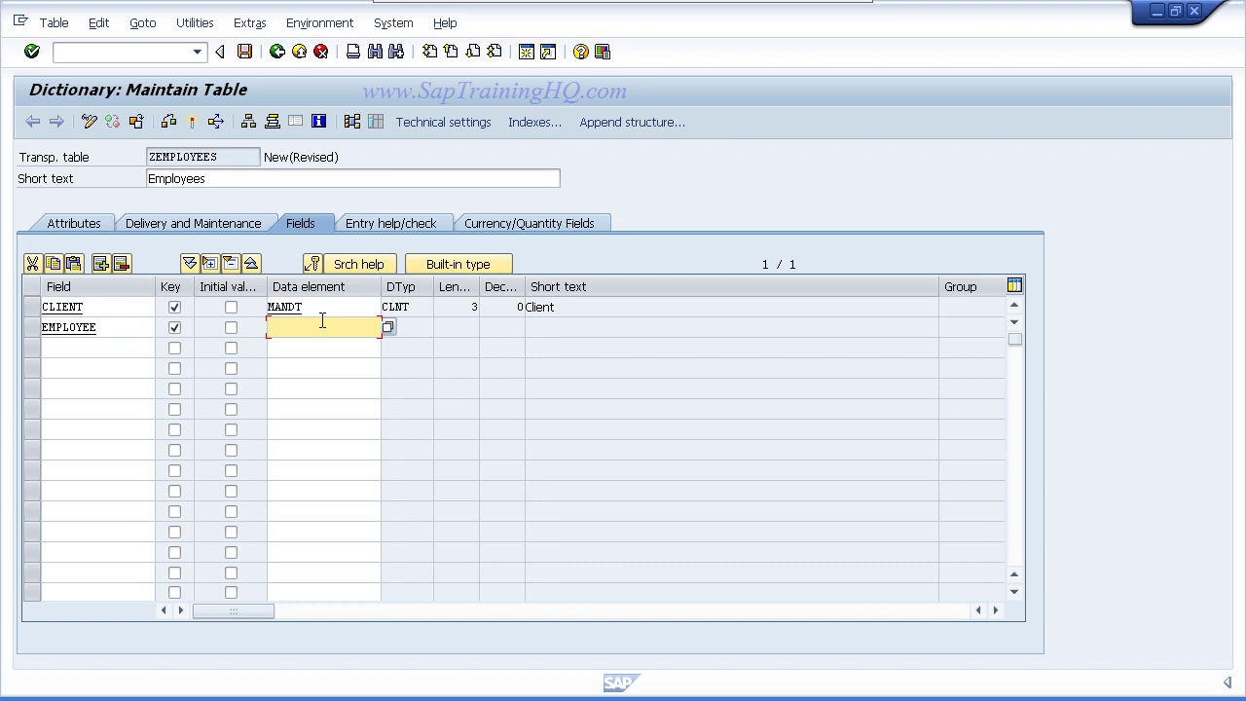
{"action": "type", "text": "zEENUM"}
{"action": "left_click", "coordinate": [244, 52]}
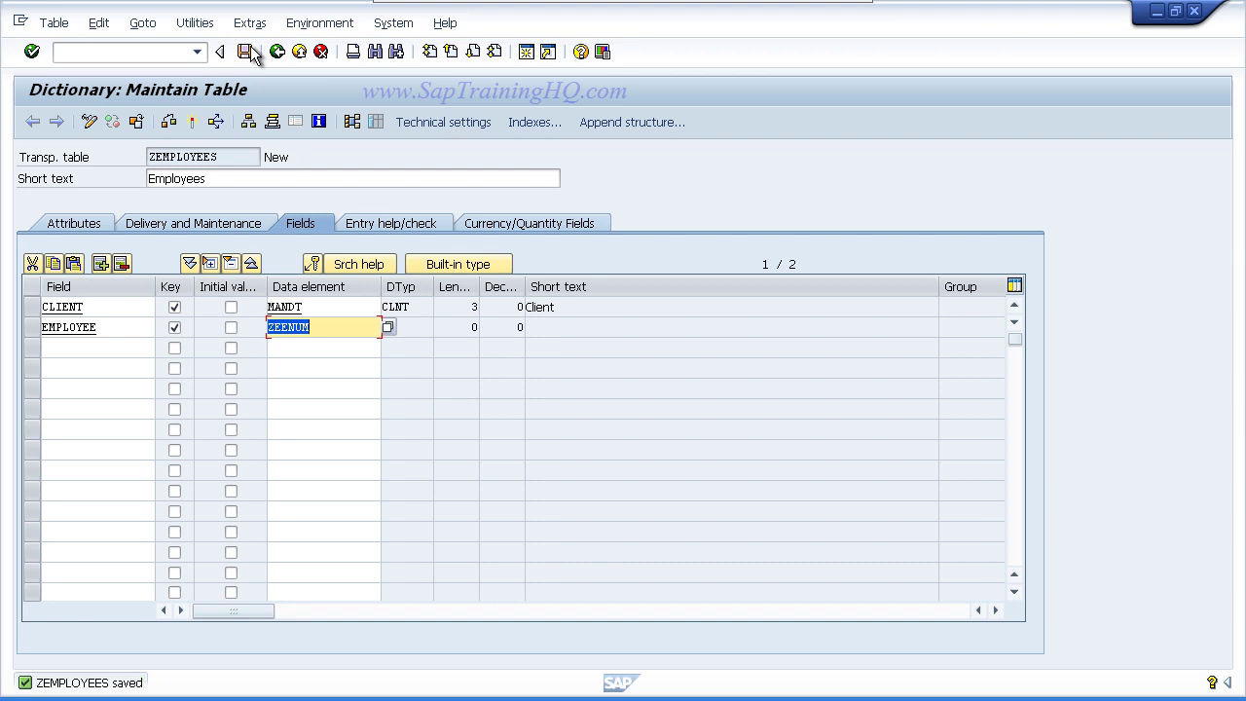
- Run a consistency check on table ZEMPLOYEES, review the log, and return to the field list
{"action": "left_click", "coordinate": [334, 325]}
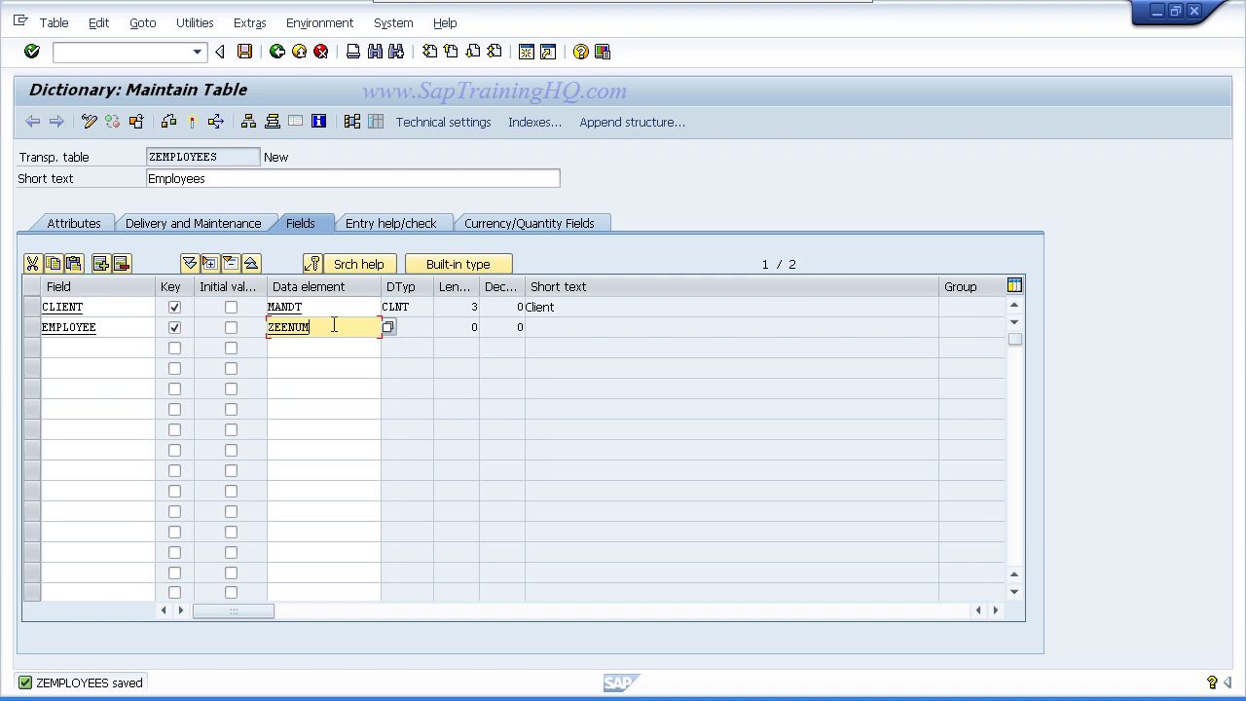
{"action": "left_click", "coordinate": [336, 347]}
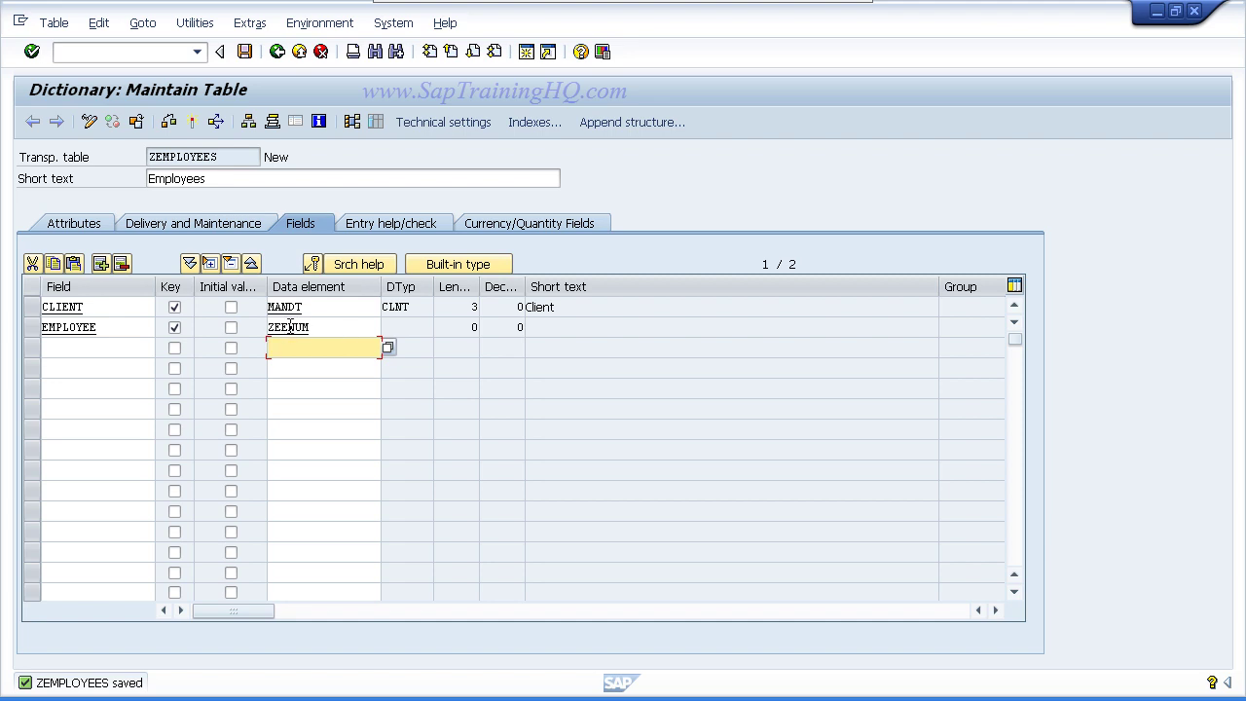
{"action": "left_click", "coordinate": [171, 122]}
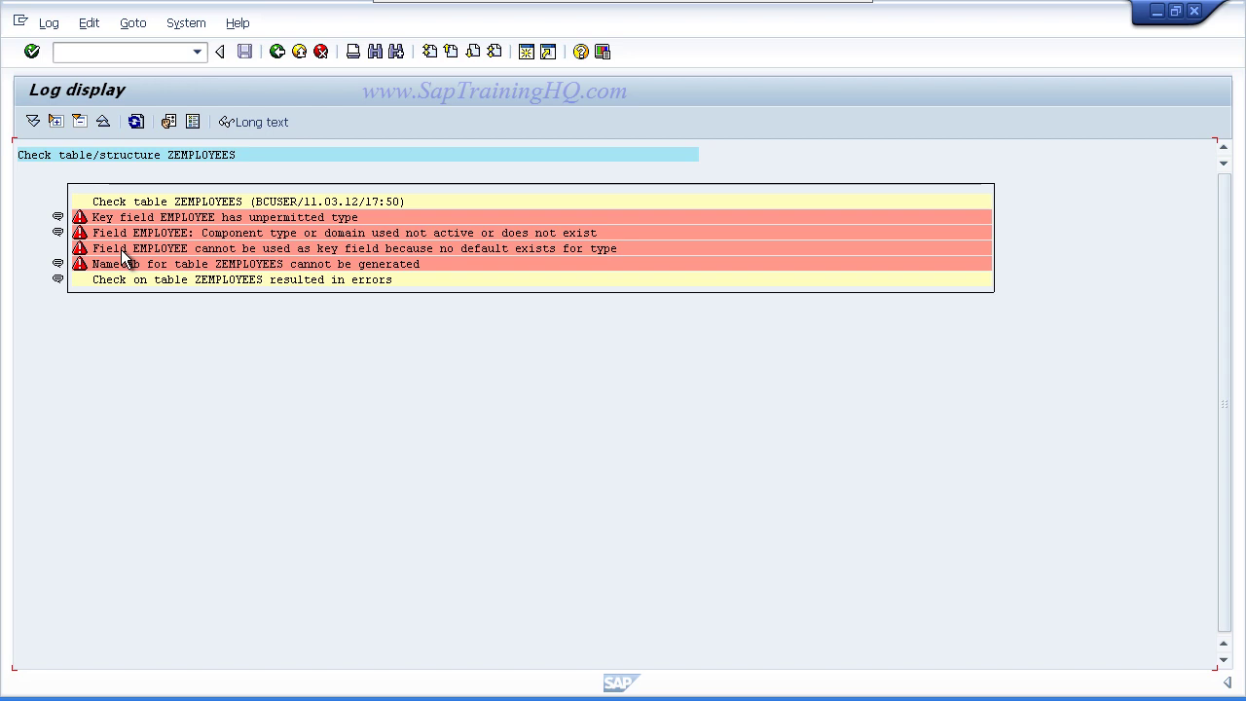
{"action": "left_click", "coordinate": [277, 52]}
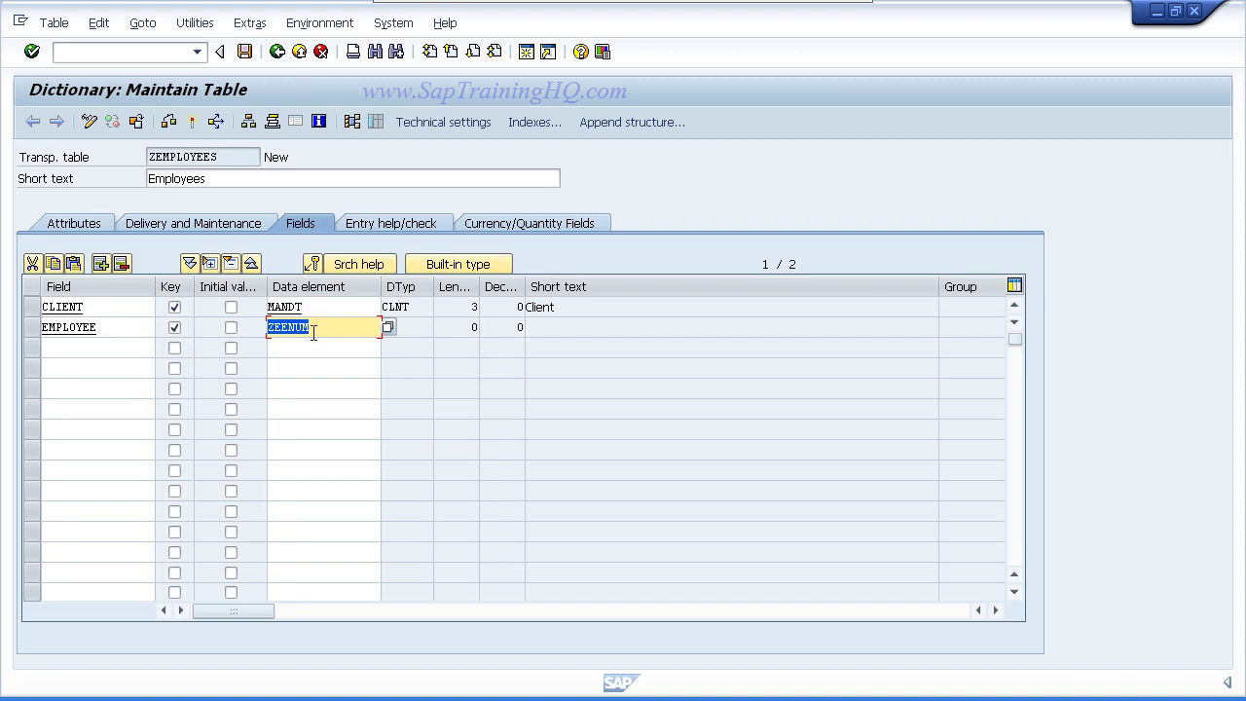
- Open the ABAP Dictionary in a new session with transaction se11
{"action": "left_click", "coordinate": [314, 327]}
{"action": "left_click", "coordinate": [527, 54]}
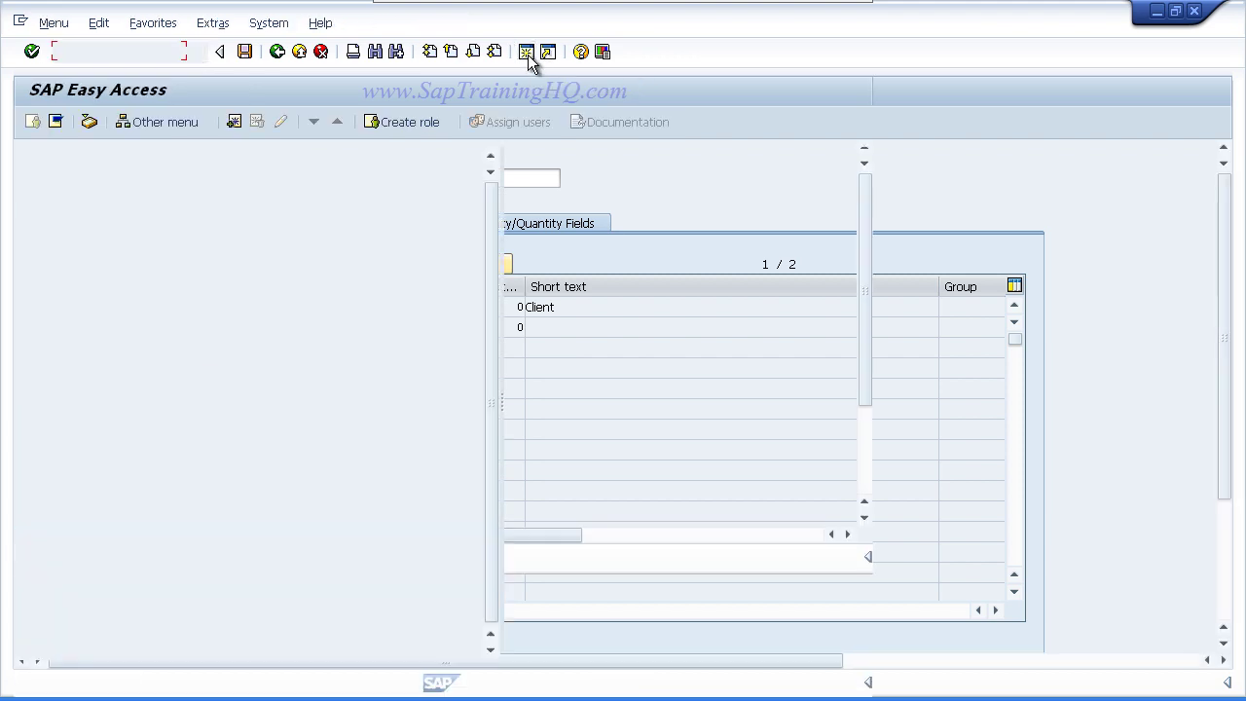
{"action": "type", "text": "se11"}
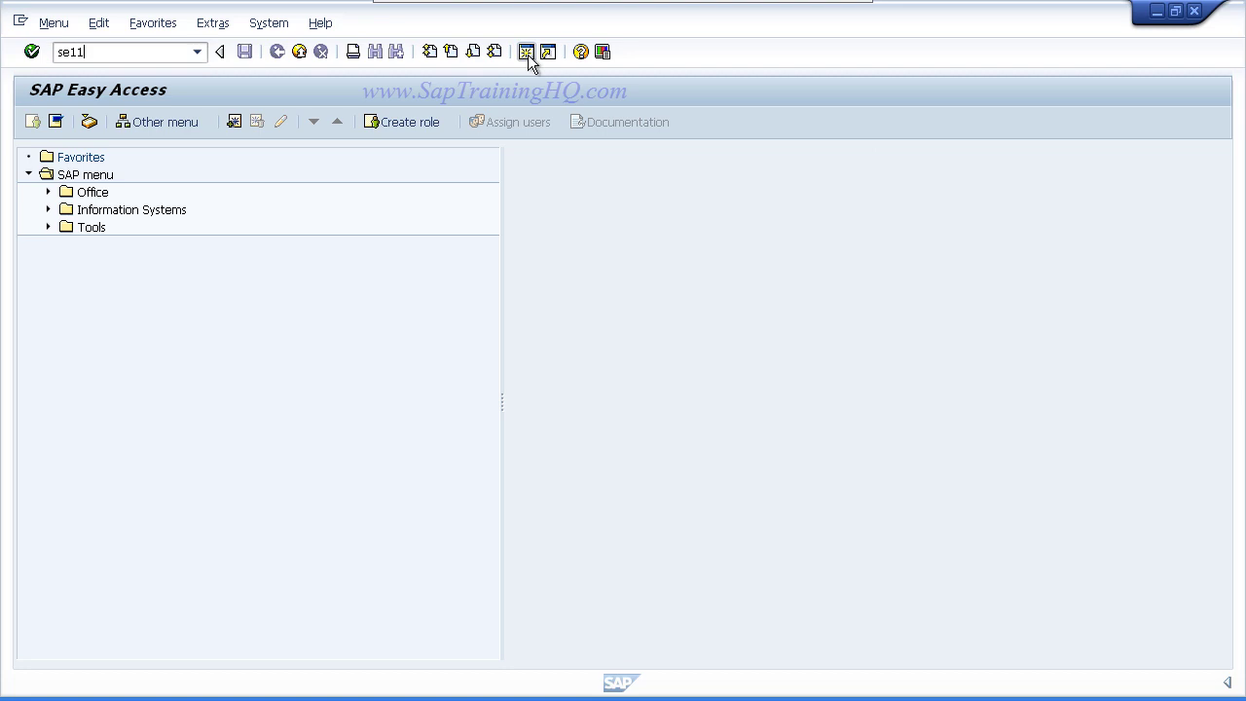
{"action": "key", "text": "Return"}
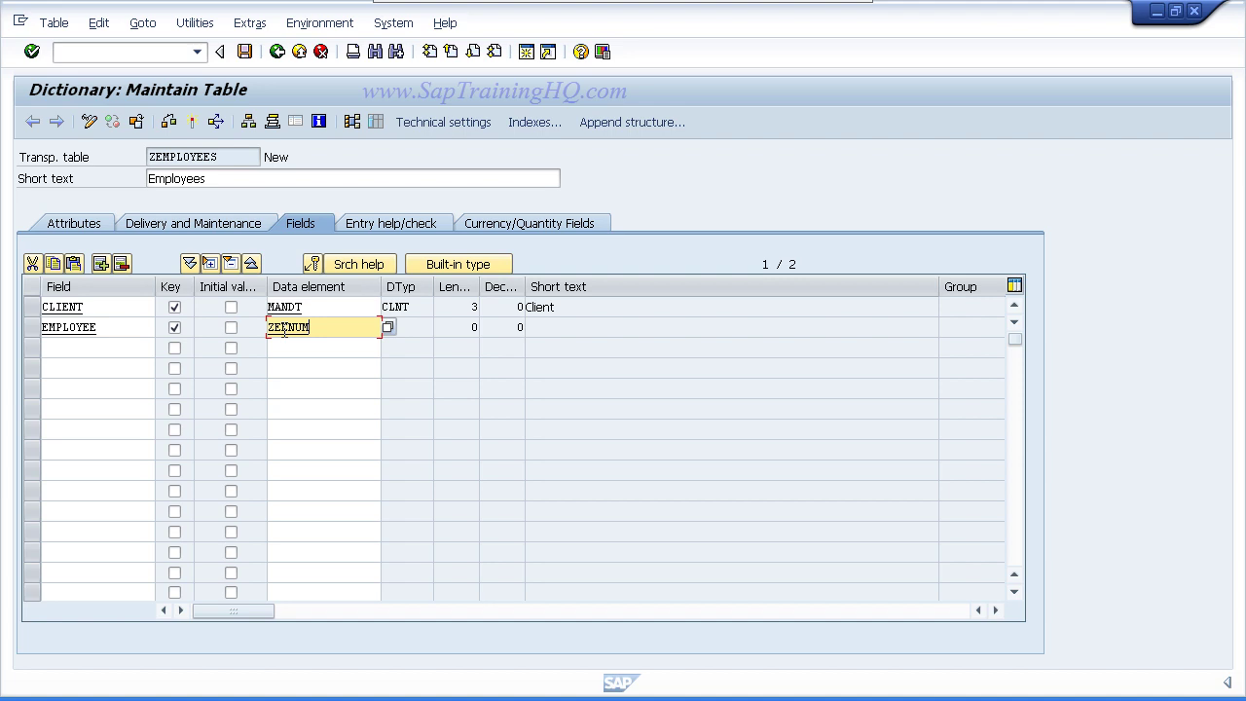
- Create the data element ZEENUM from the EMPLOYEE field and give it the short text "Employee Data Element"
{"action": "double_click", "coordinate": [285, 328]}
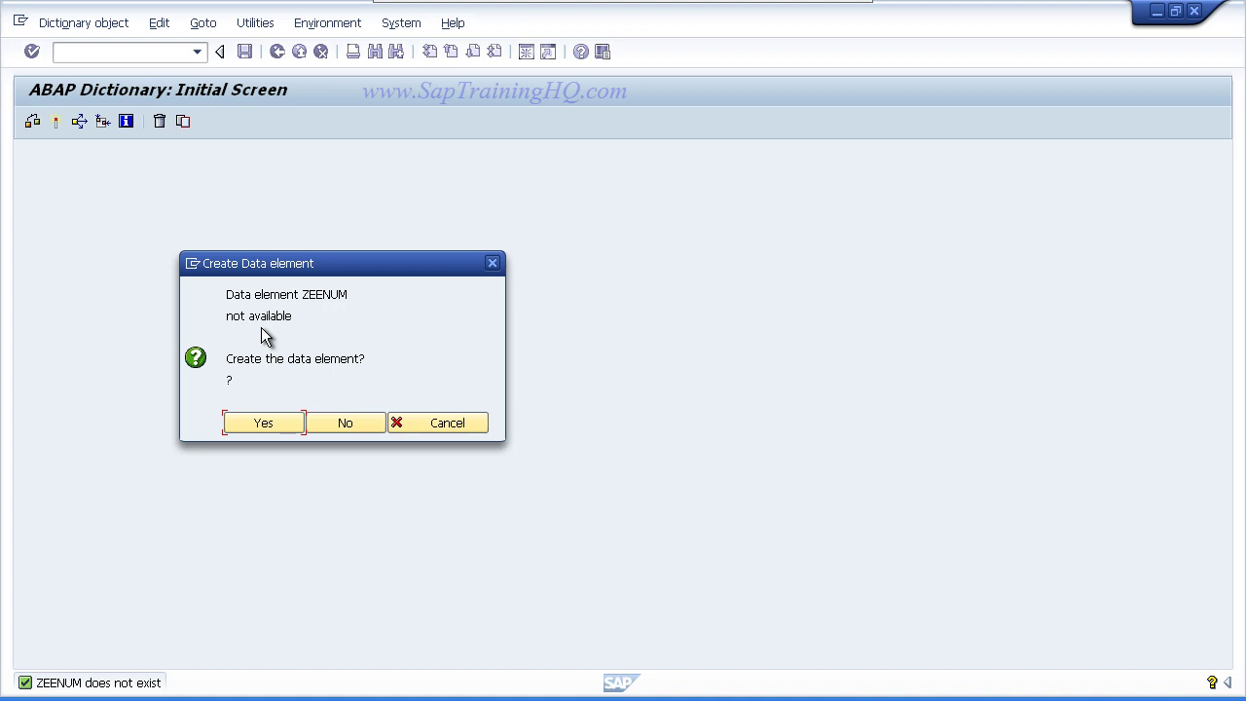
{"action": "left_click", "coordinate": [255, 429]}
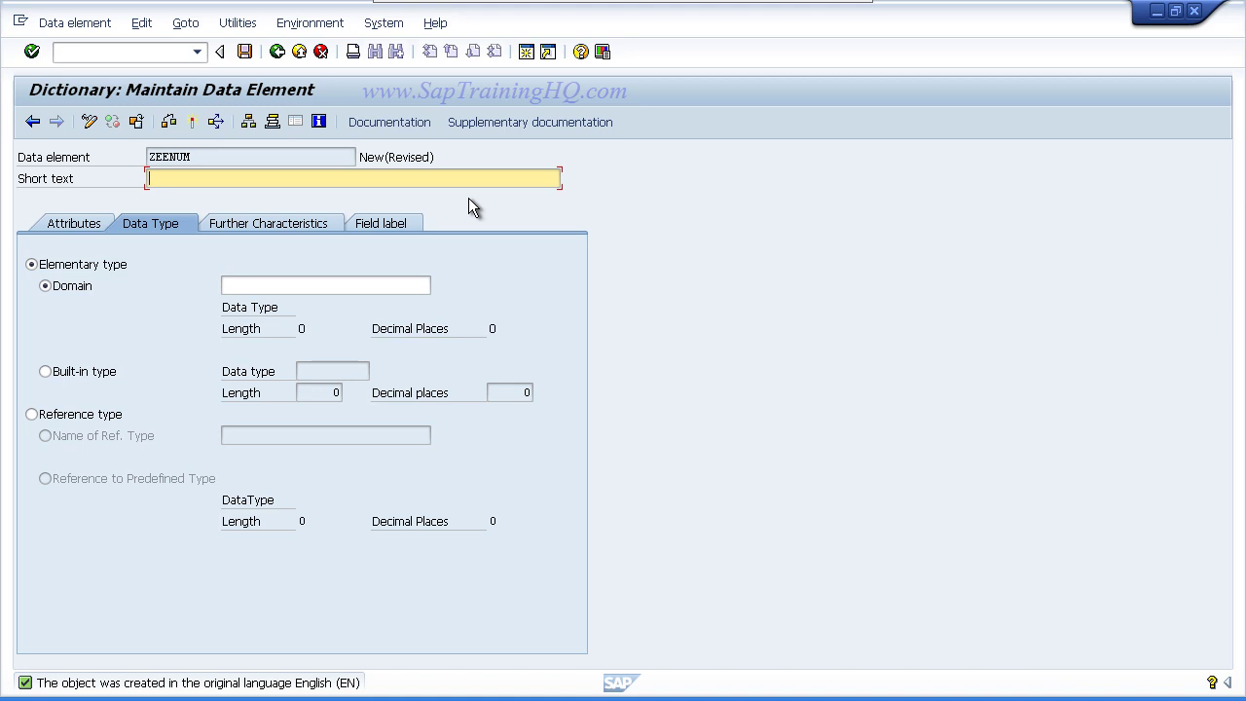
{"action": "type", "text": "Employee Data Element"}
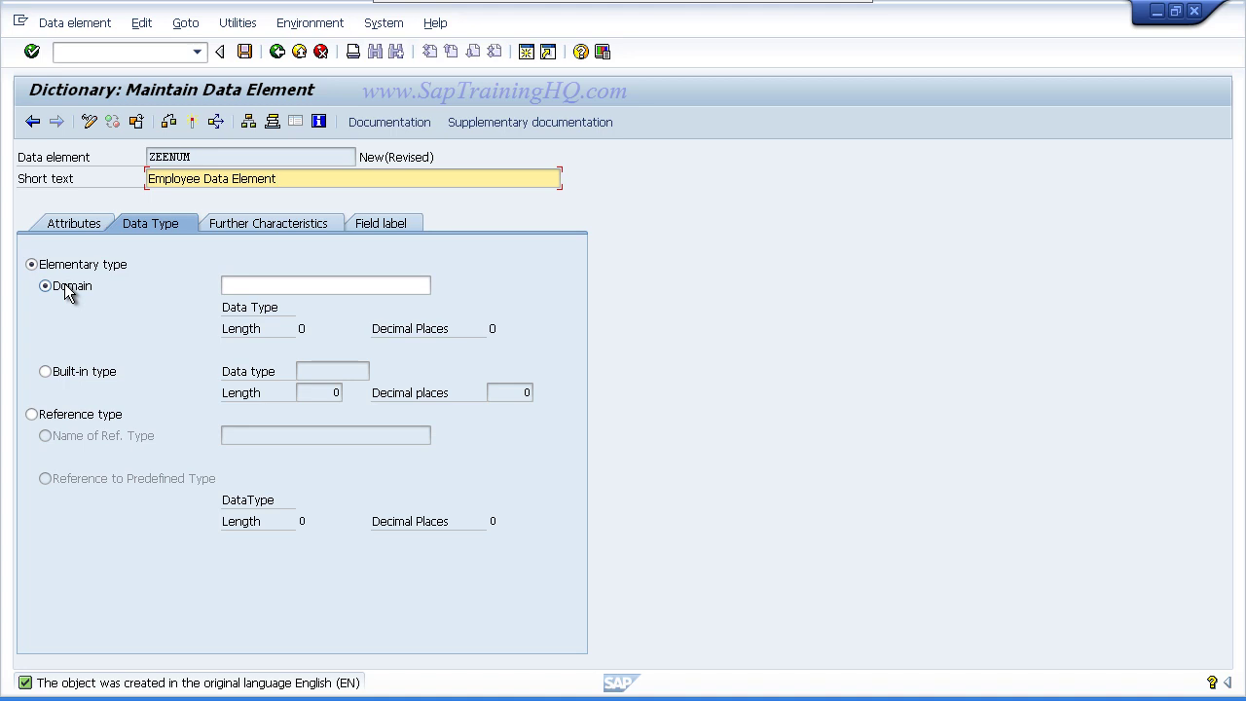
- Assign the domain ZEENUM to the data element and save the data element as a local object
{"action": "left_click", "coordinate": [234, 284]}
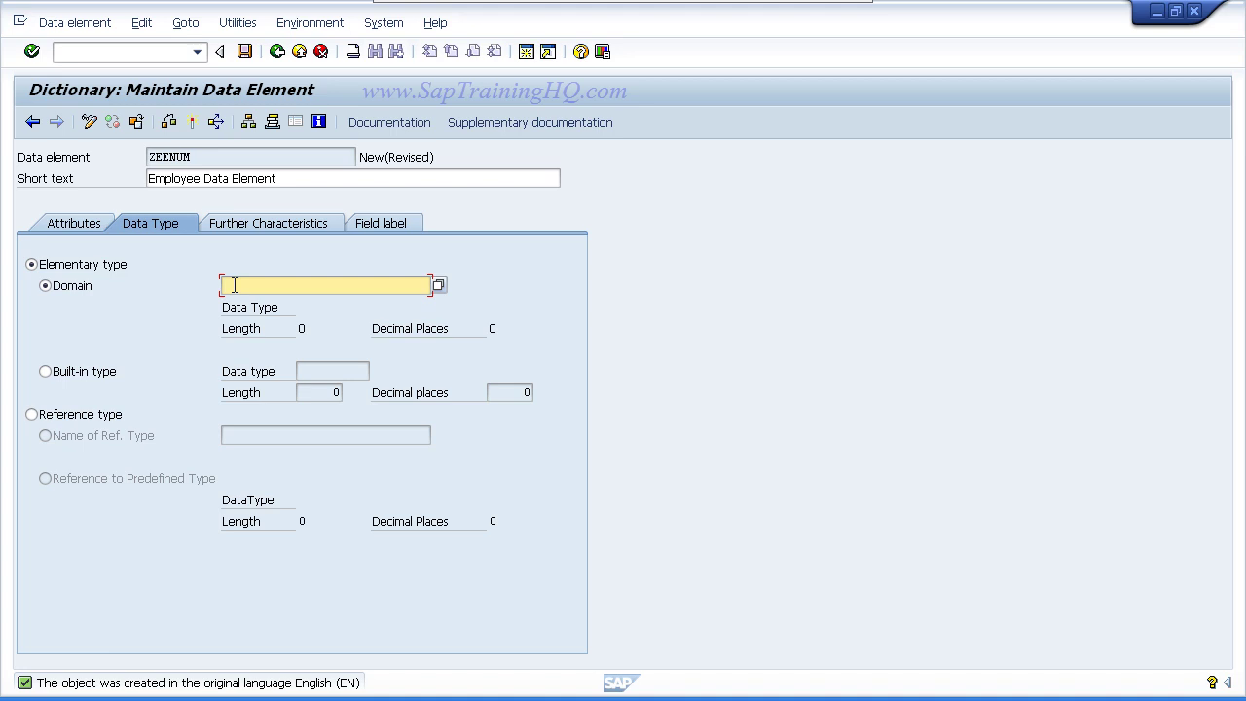
{"action": "type", "text": "ZEENUM"}
{"action": "key", "text": "F3"}
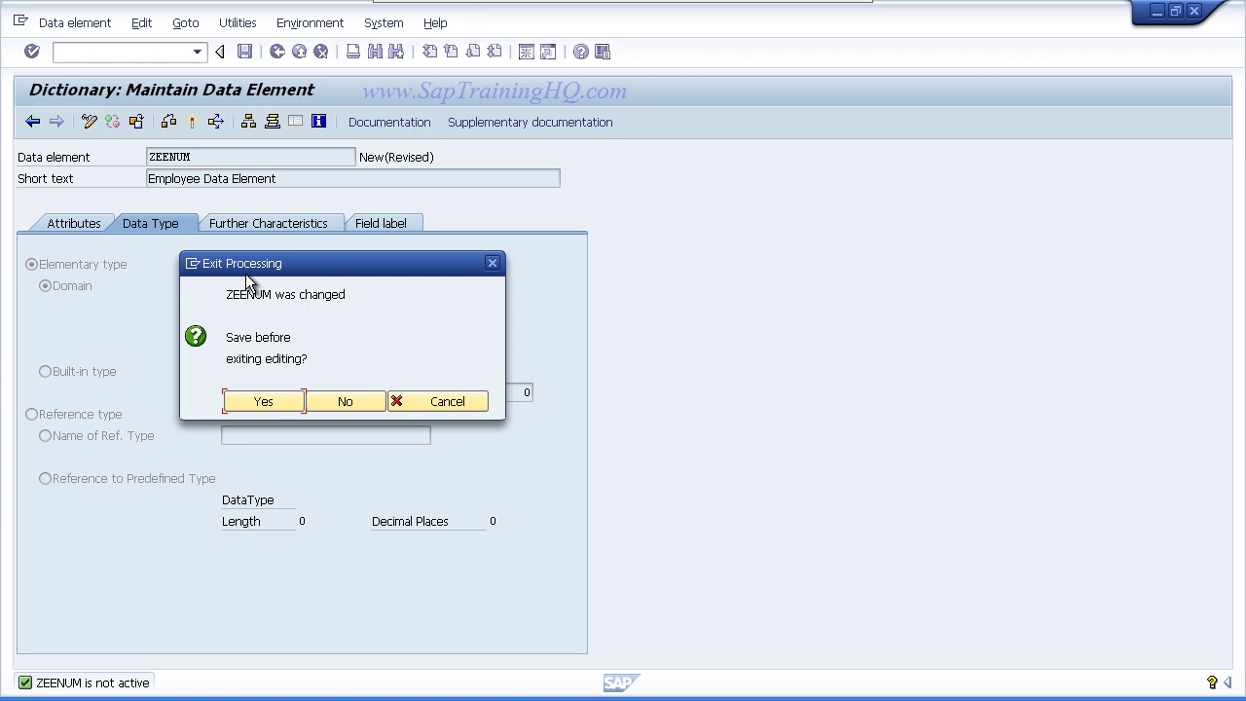
{"action": "left_click", "coordinate": [243, 402]}
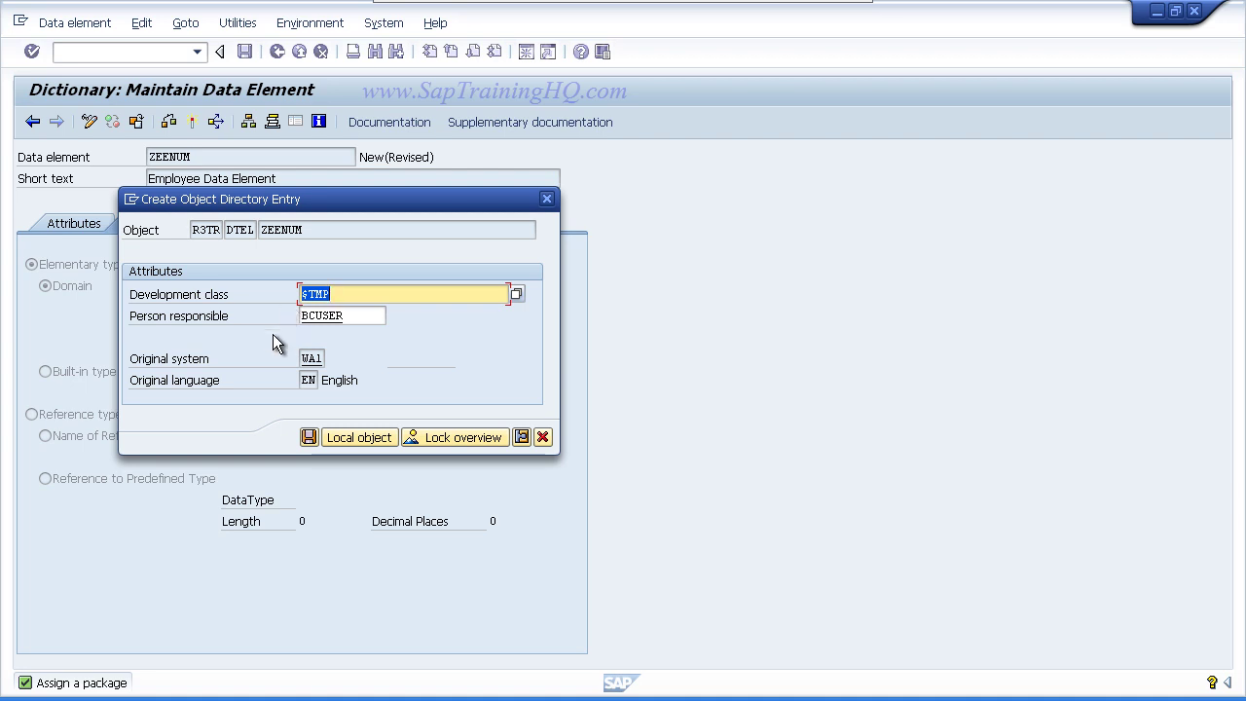
{"action": "left_click", "coordinate": [337, 439]}
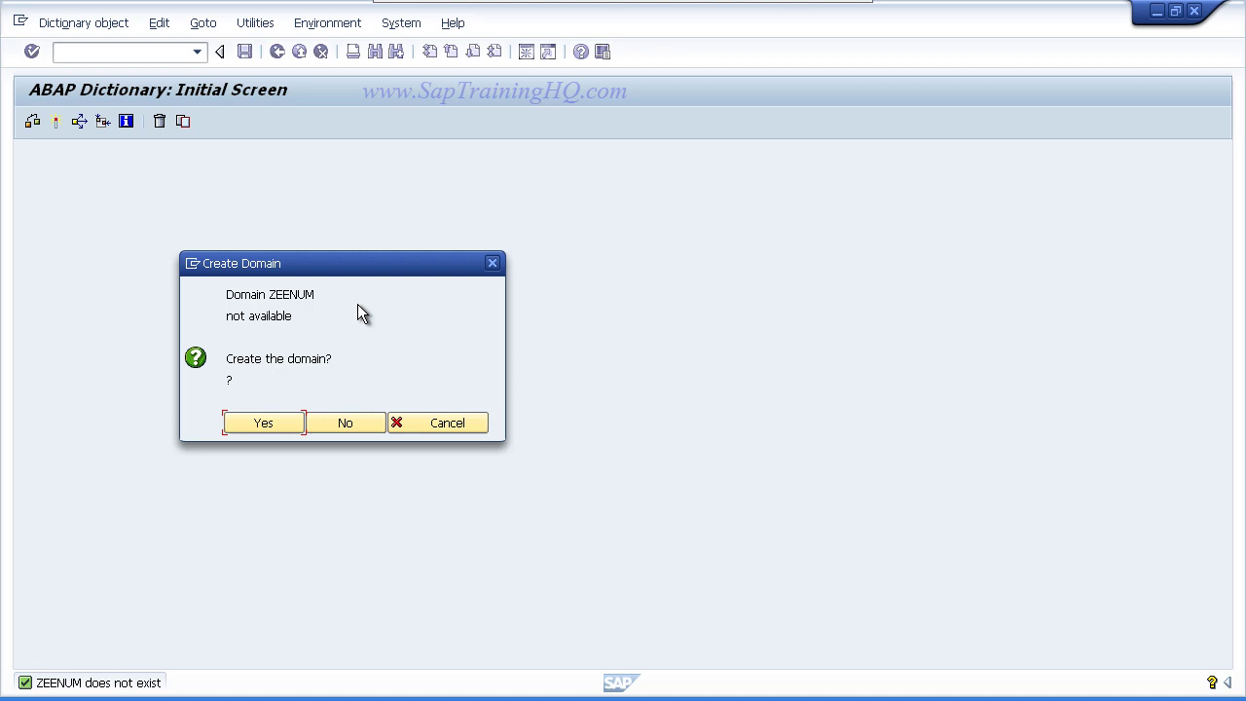
- Create the domain ZEENUM with the short text "Employee Domain" and the data type NUMC
{"action": "left_click", "coordinate": [276, 427]}
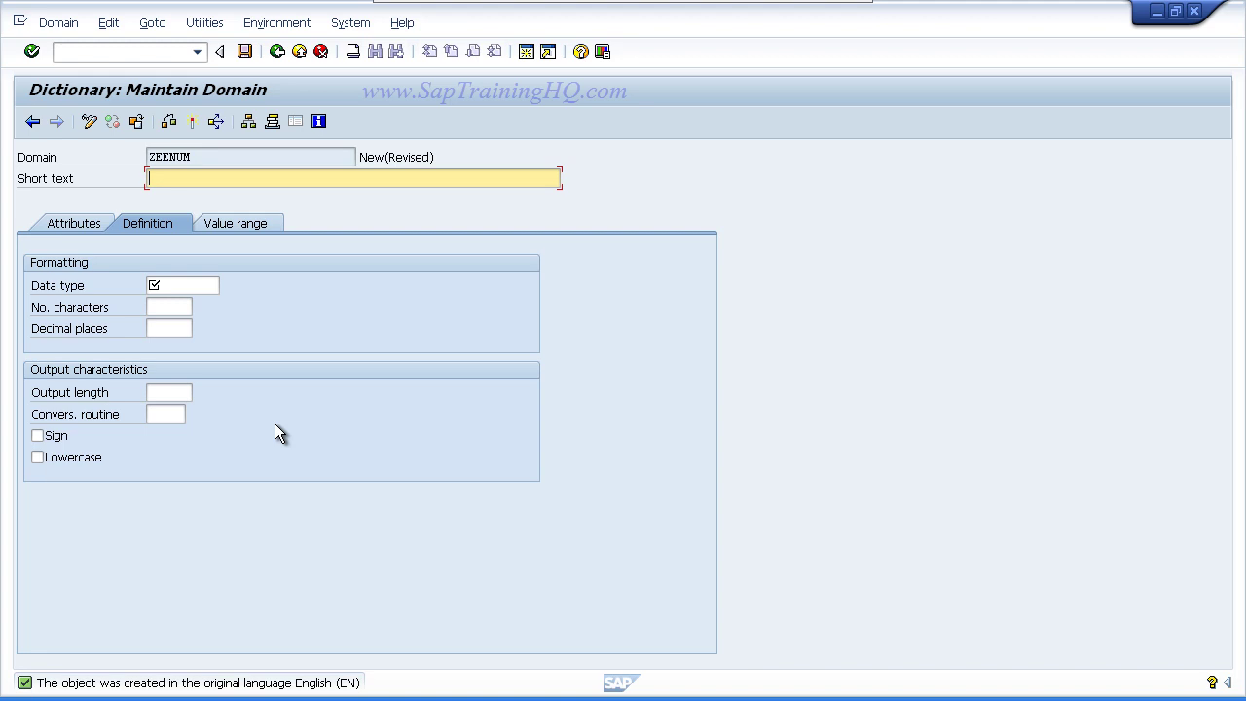
{"action": "type", "text": "Employee Domain"}
{"action": "left_click", "coordinate": [168, 285]}
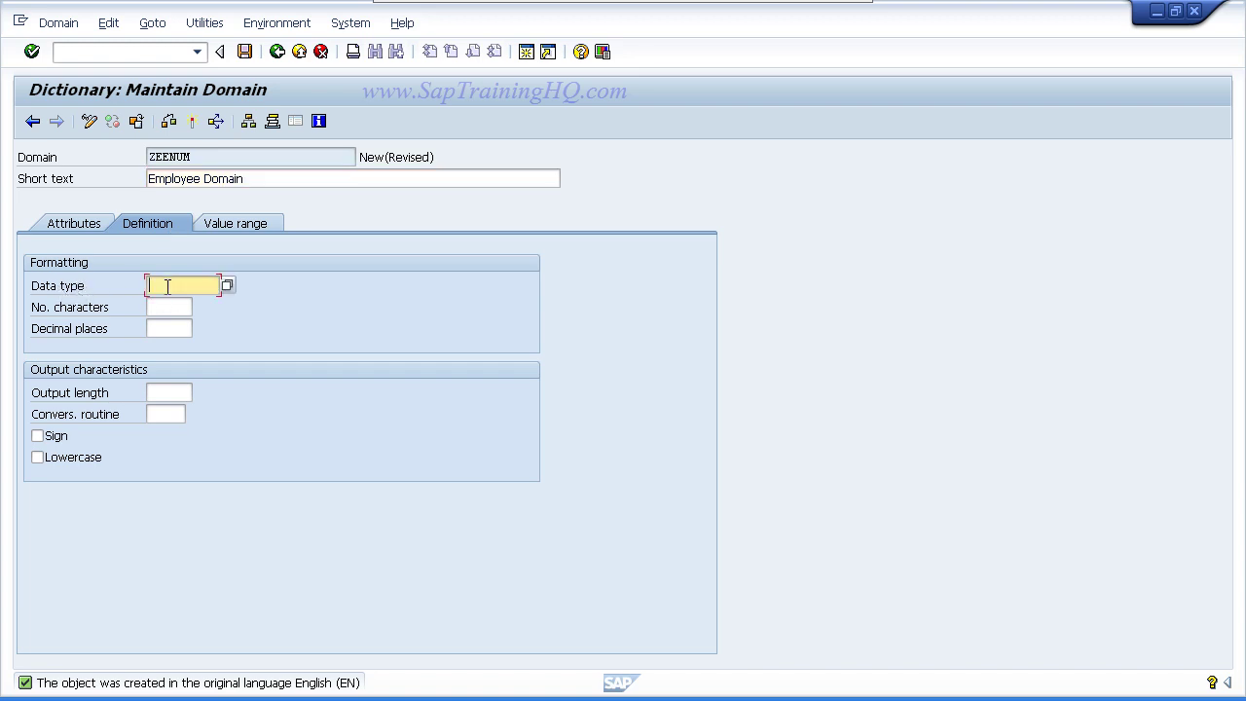
{"action": "left_click", "coordinate": [227, 285]}
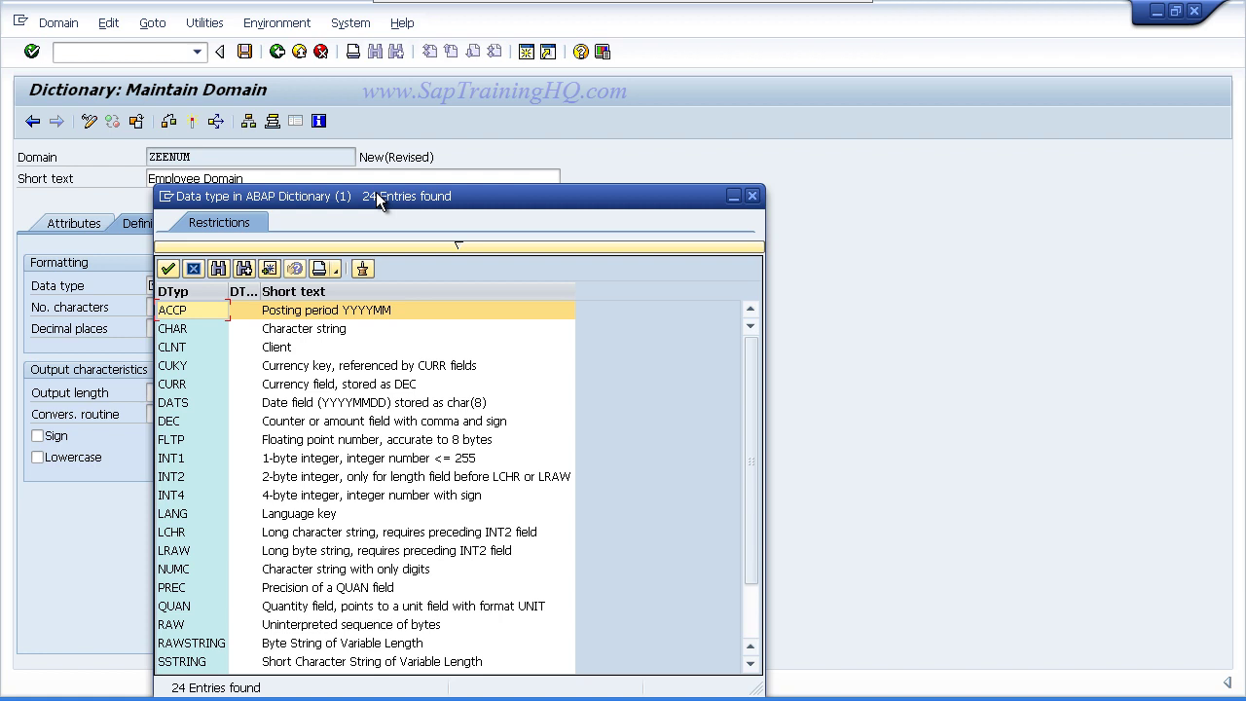
{"action": "left_click_drag", "start_coordinate": [376, 199], "coordinate": [641, 36]}
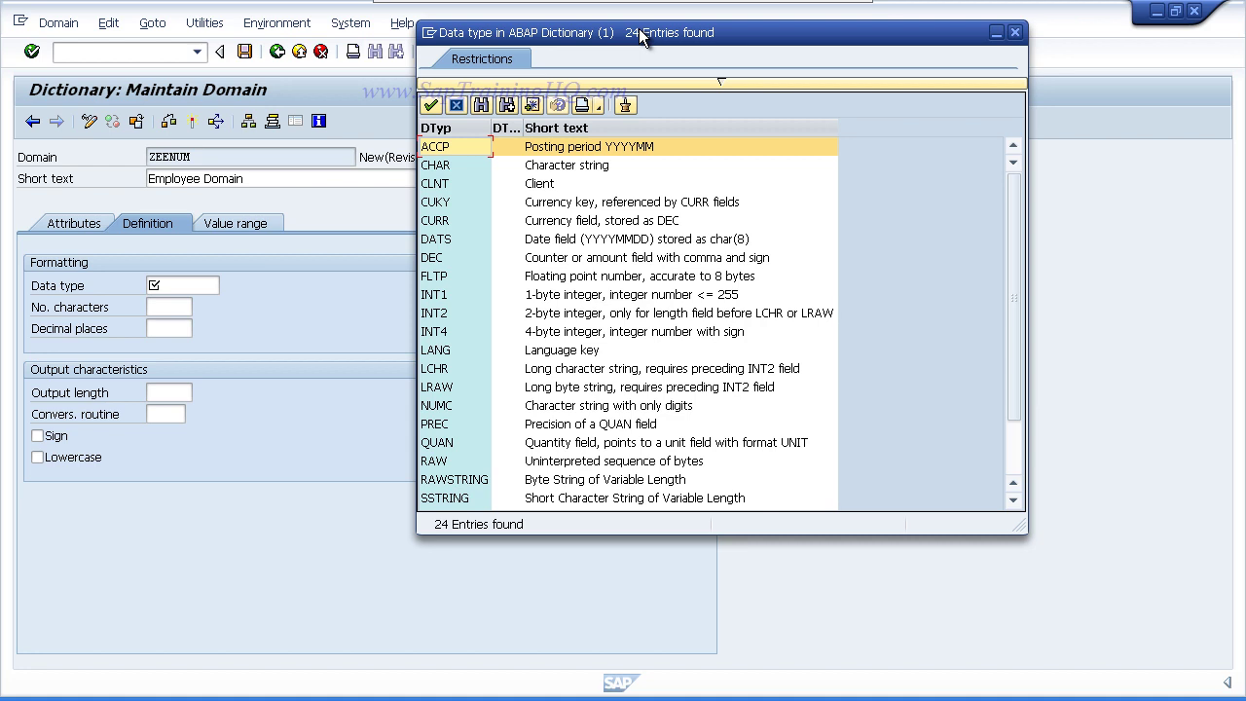
{"action": "left_click", "coordinate": [439, 405]}
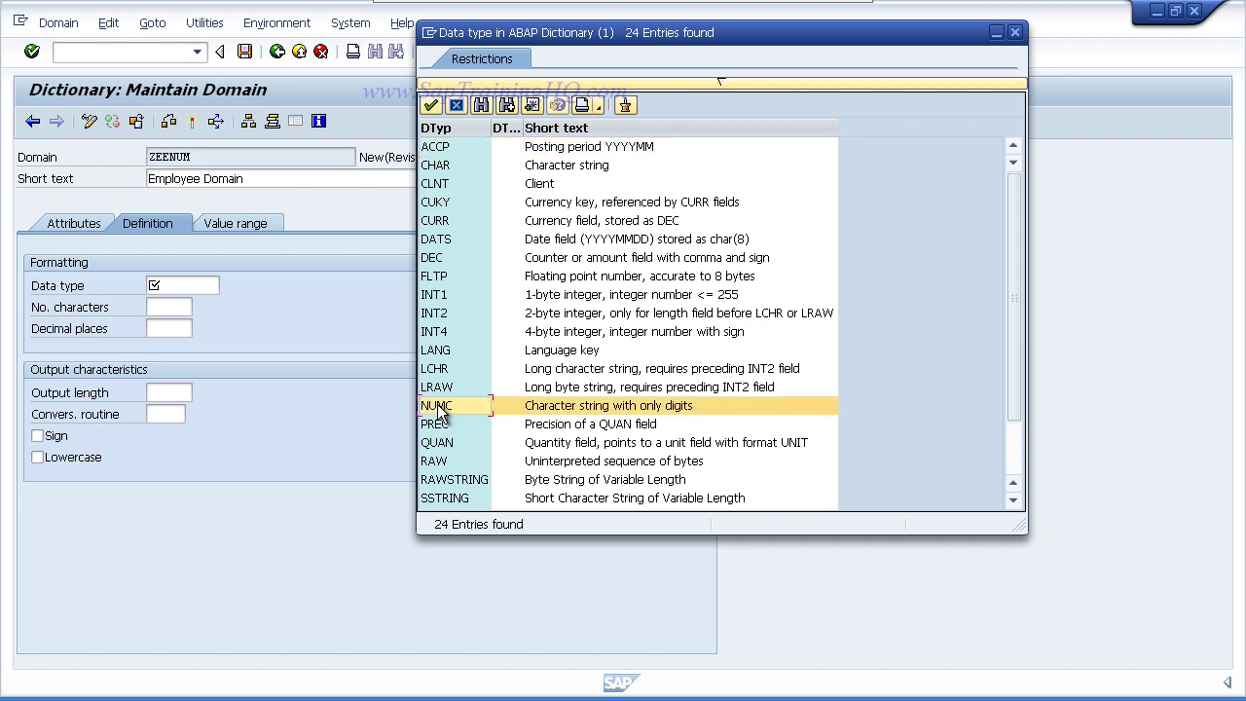
{"action": "double_click", "coordinate": [628, 413]}
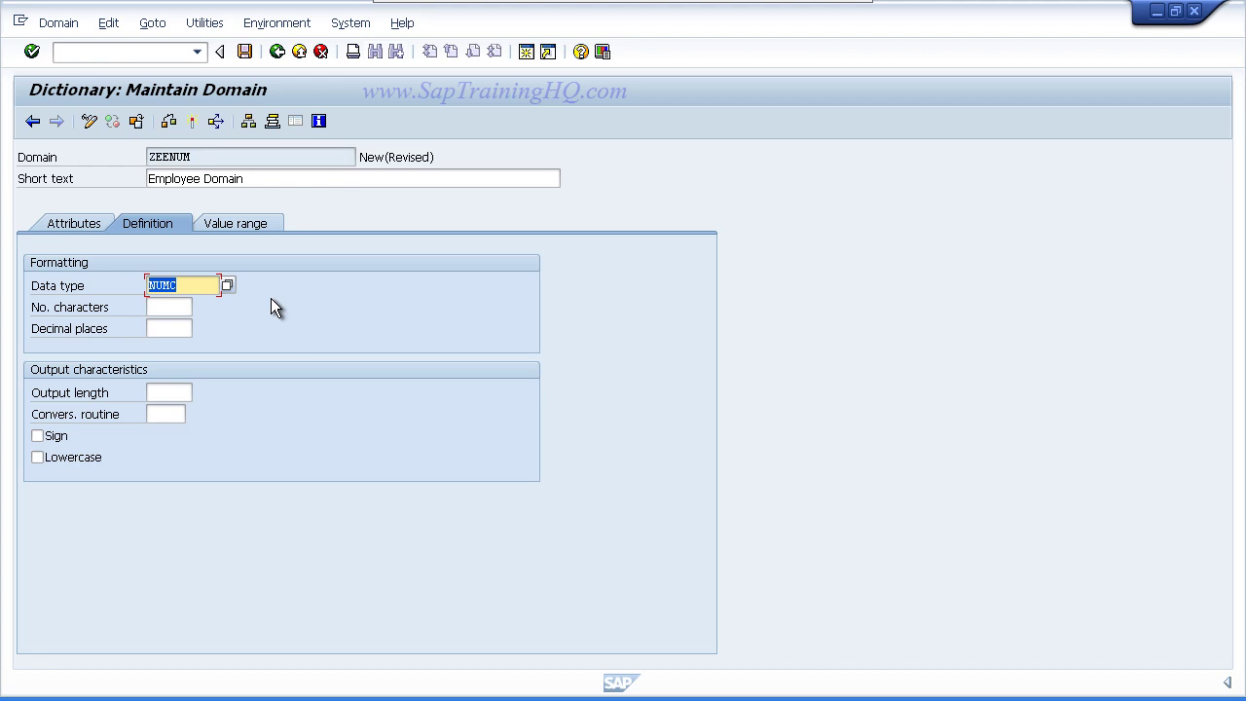
- Set the domain's number of characters to 8, decimal places to 0 and output length to 8, and check the data type description
{"action": "key", "text": "Tab"}
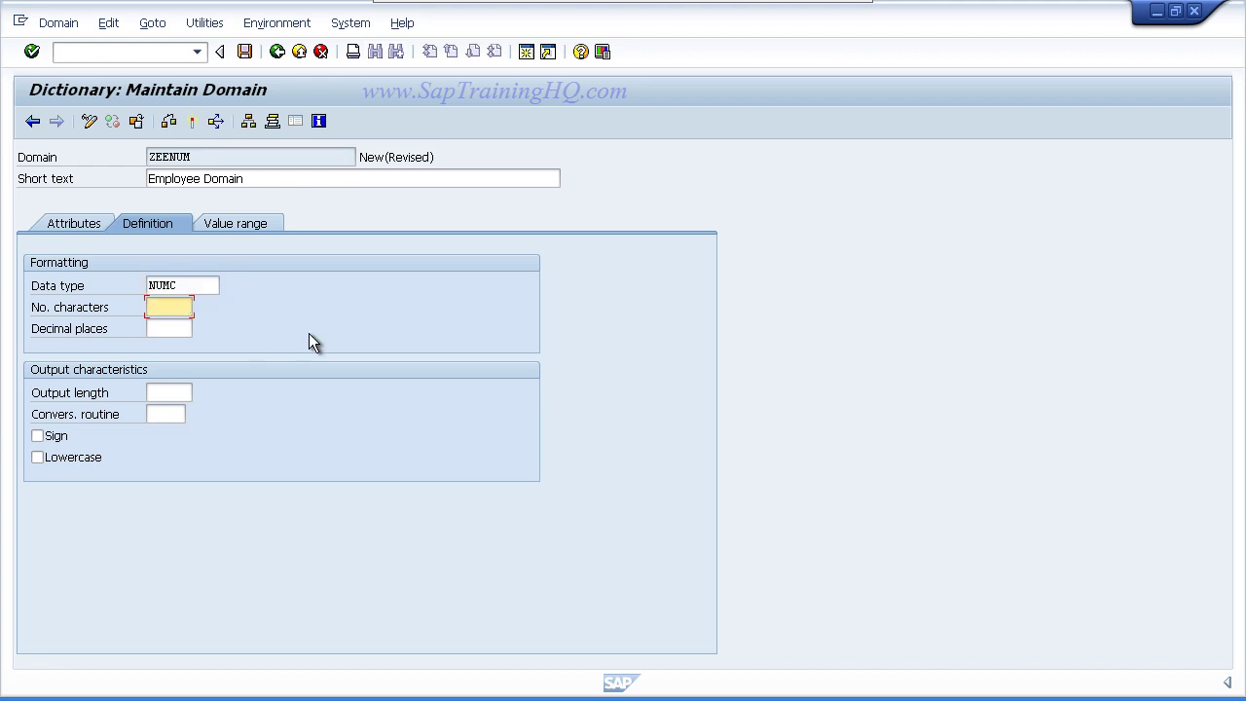
{"action": "type", "text": "8"}
{"action": "left_click", "coordinate": [172, 331]}
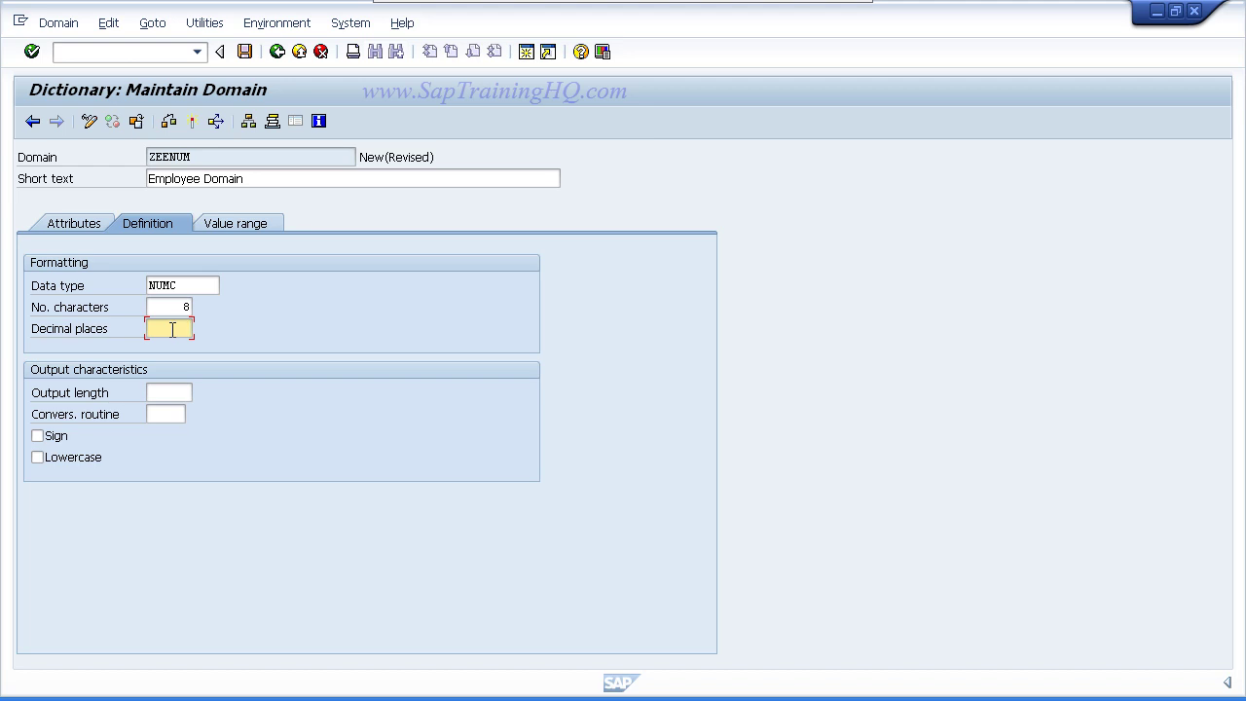
{"action": "type", "text": "0"}
{"action": "left_click", "coordinate": [156, 393]}
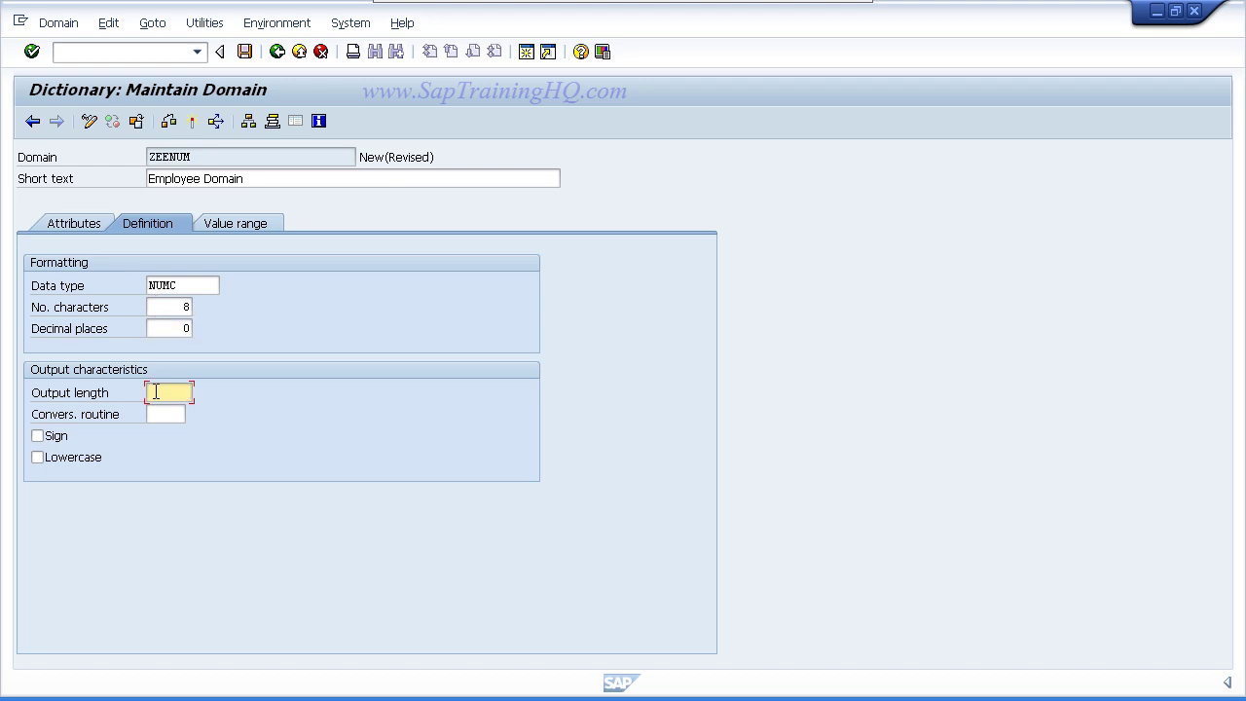
{"action": "type", "text": "8"}
{"action": "key", "text": "Return"}
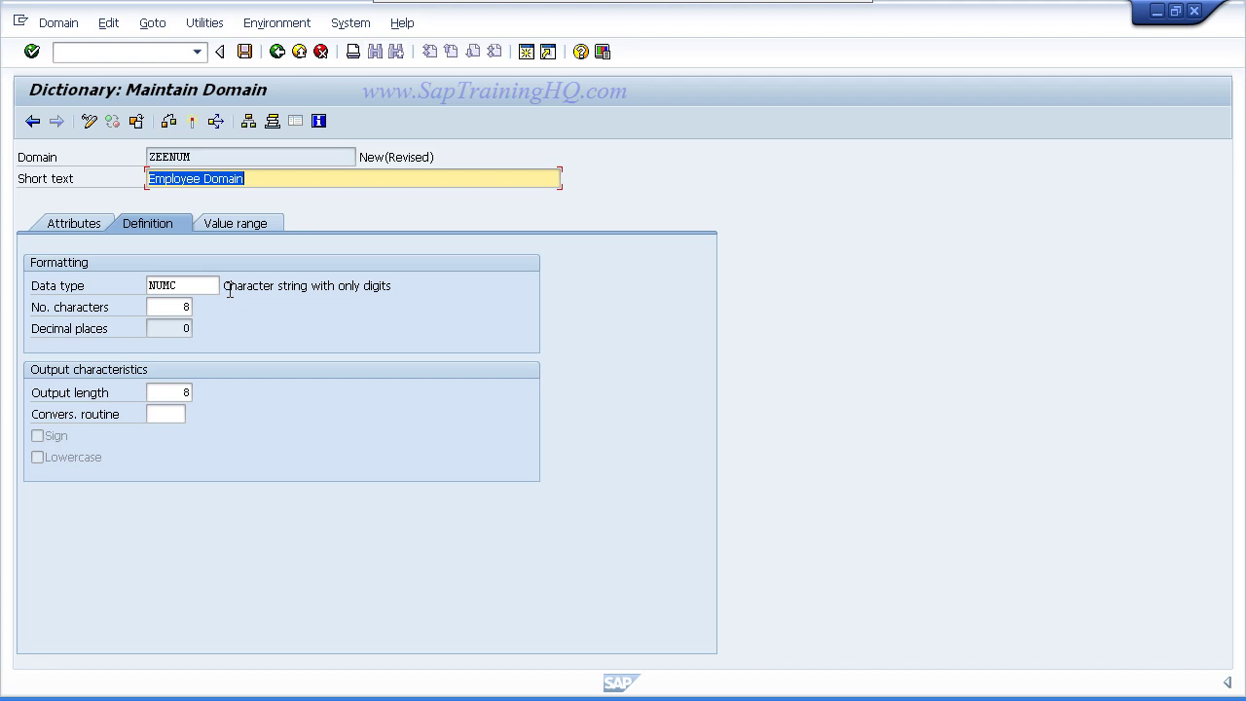
{"action": "left_click_drag", "start_coordinate": [224, 286], "coordinate": [404, 290]}
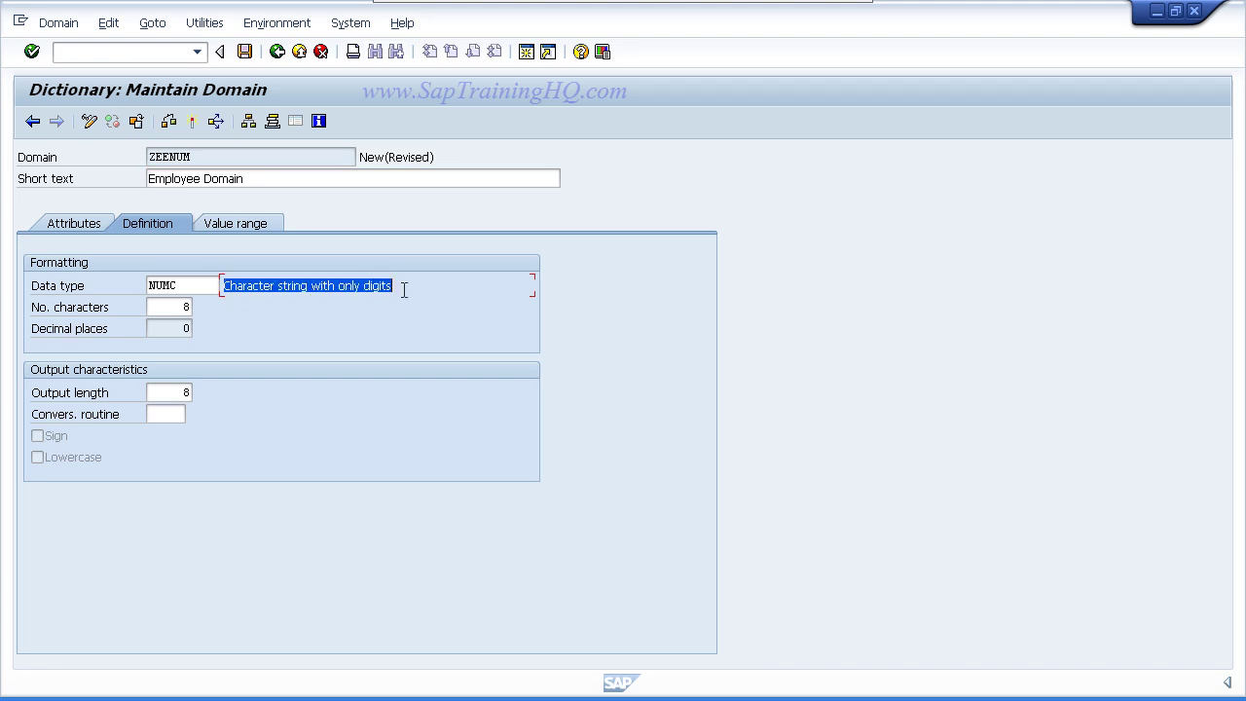
{"action": "left_click", "coordinate": [404, 290]}
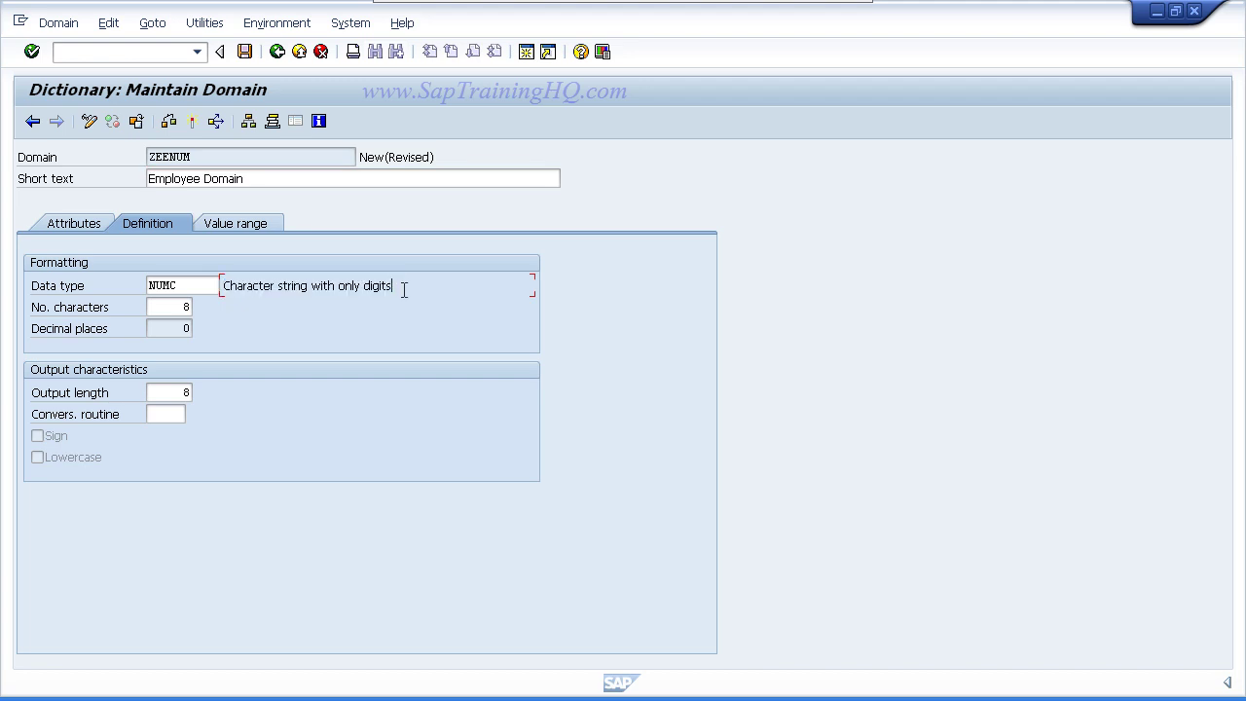